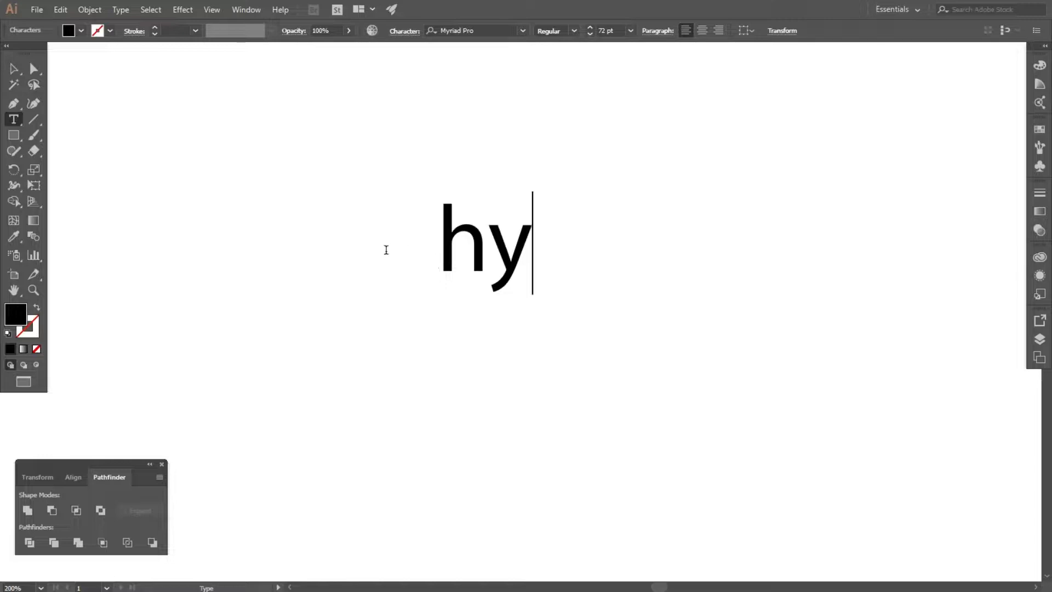
Step: Enlarge the "hy" text to about 204 pt and set its font to Lovea
left_click(14, 69)
left_click_drag(531, 246, 503, 267)
left_click(498, 31)
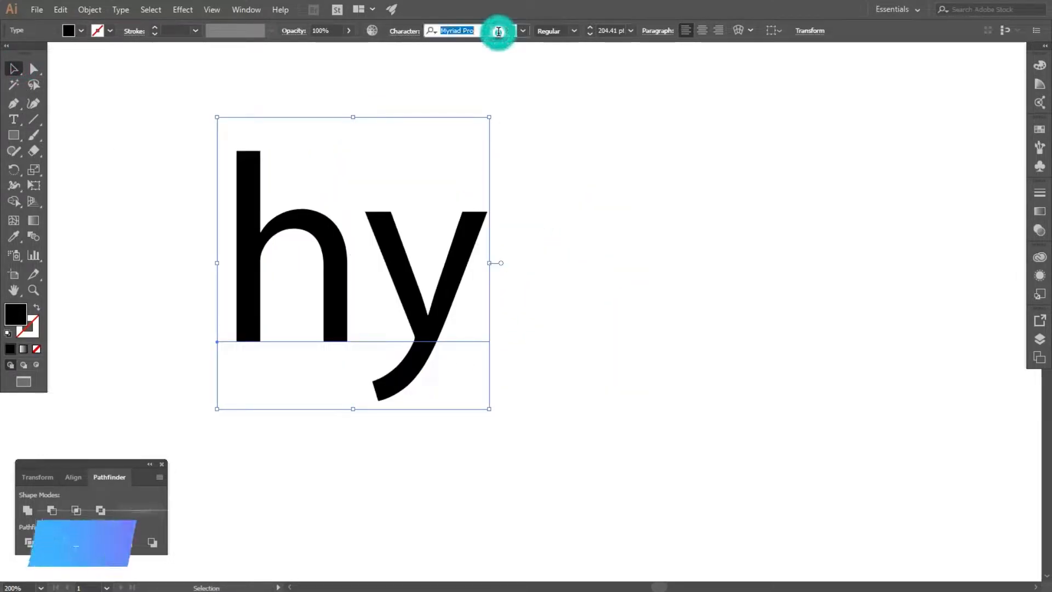
type("lov")
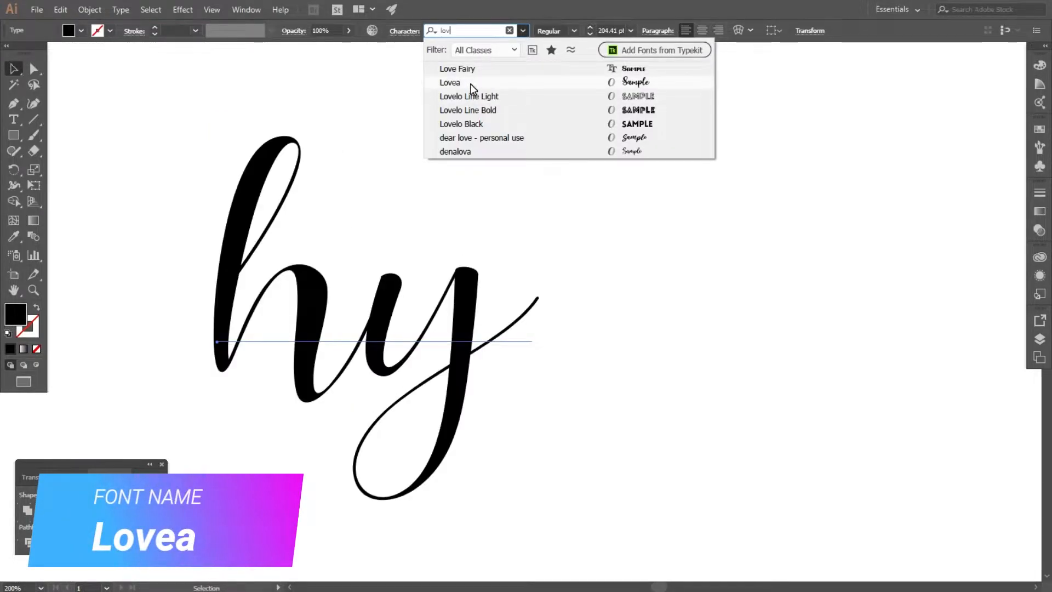
left_click(451, 83)
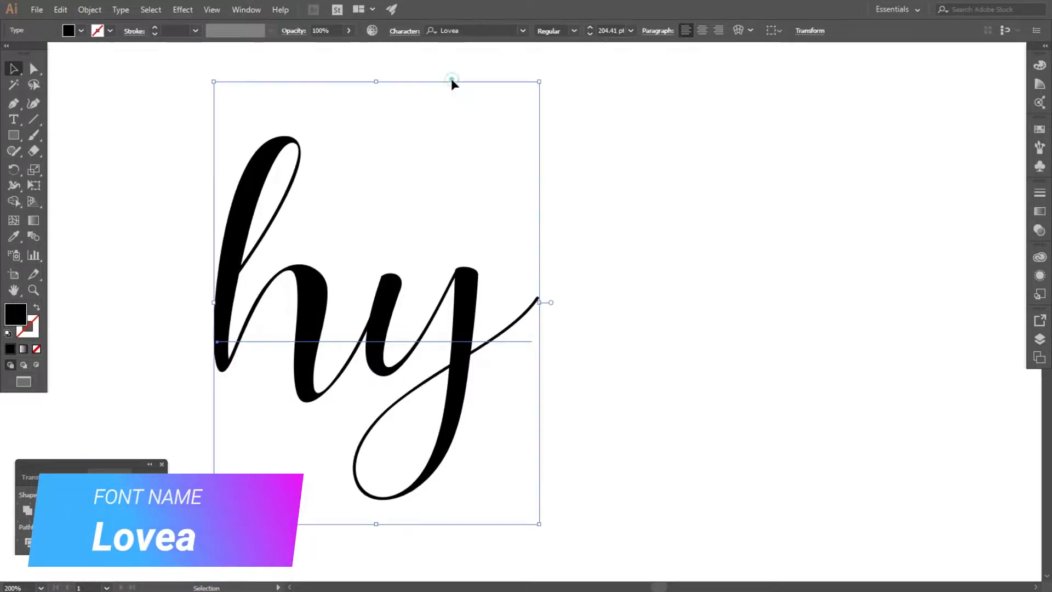
left_click(617, 193)
Step: Scale the "hy" text up to about 459 pt on the artboard
scroll(606, 196, "down", 5)
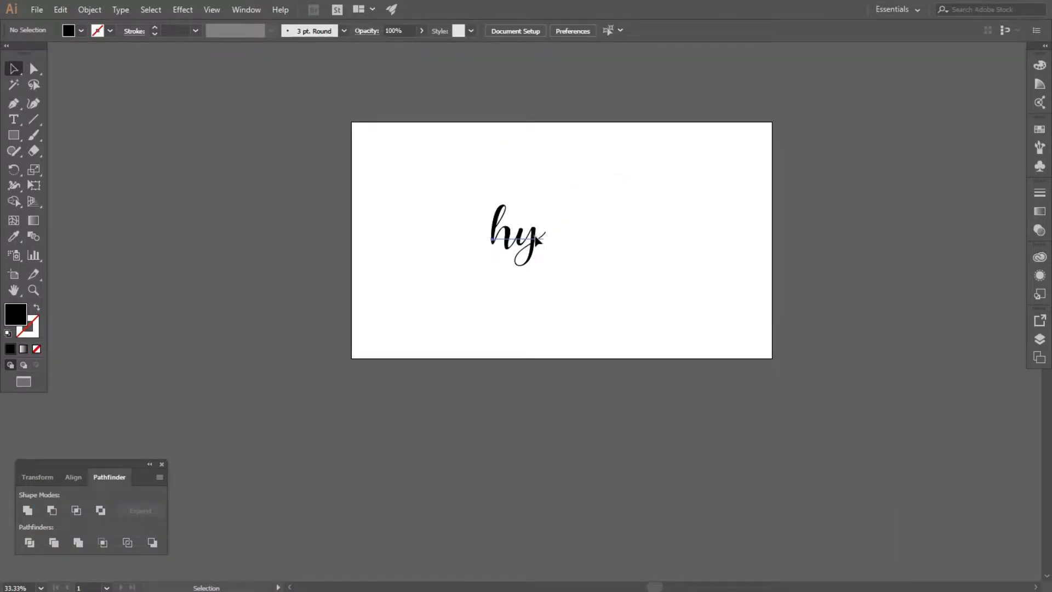
left_click(537, 240)
left_click_drag(553, 237, 613, 235)
scroll(534, 233, "up", 2)
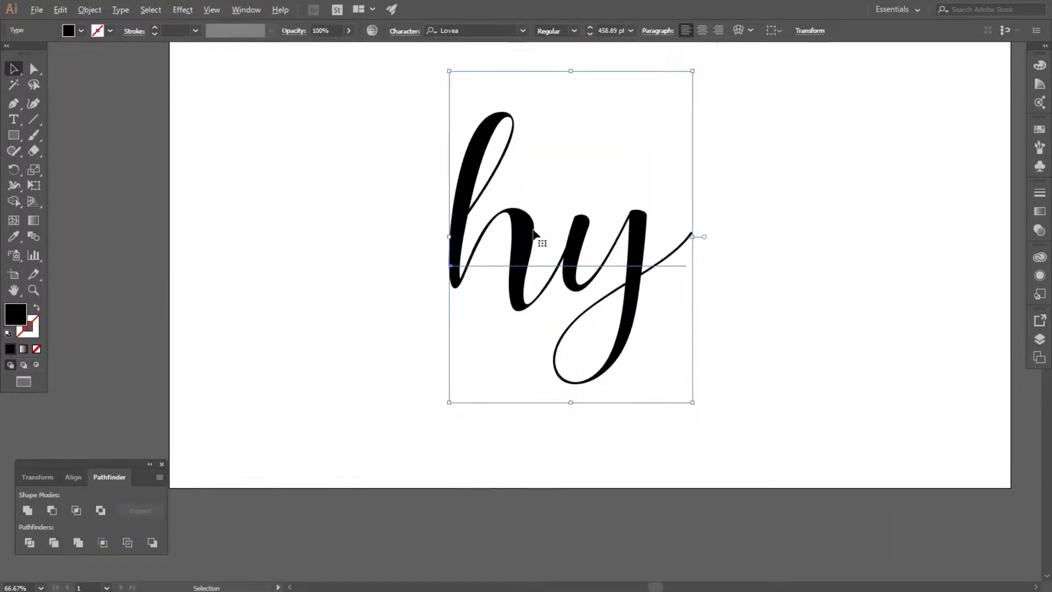
Step: Convert the "hy" text to outlines and ungroup the two letters
right_click(531, 231)
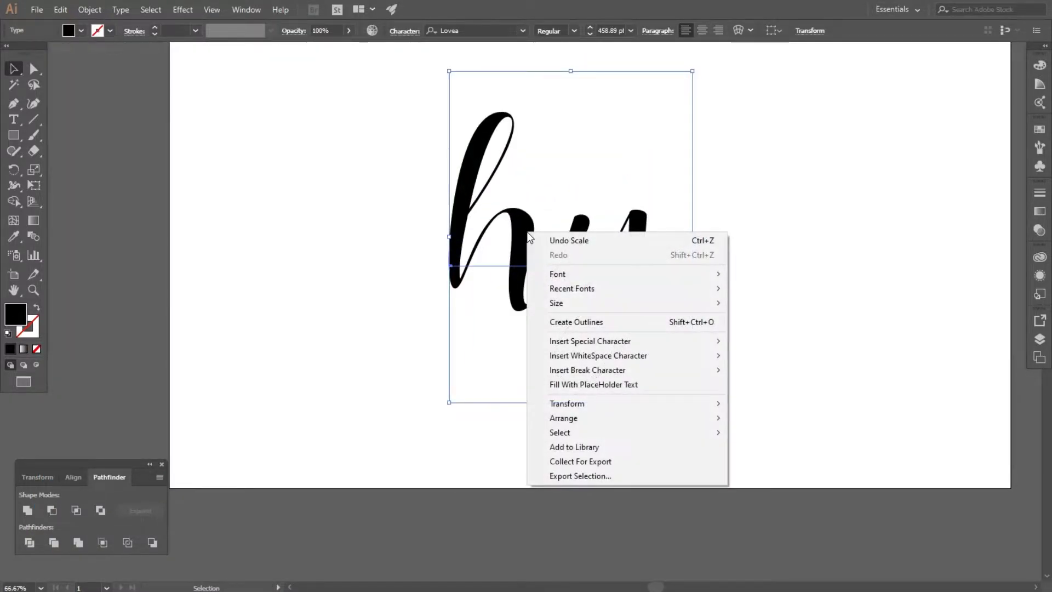
left_click(549, 322)
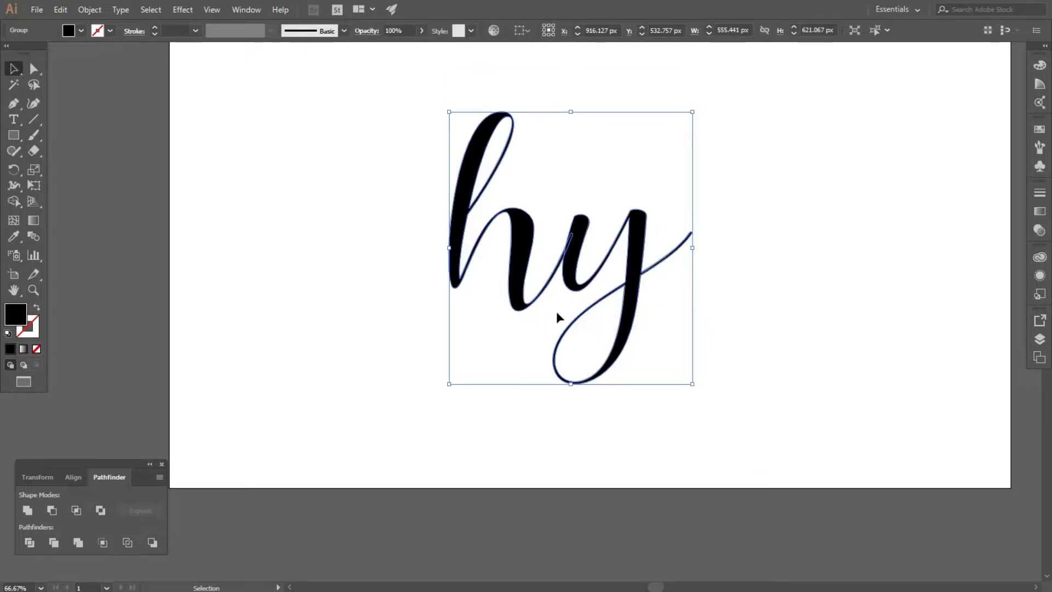
right_click(581, 253)
left_click(610, 349)
left_click(731, 303)
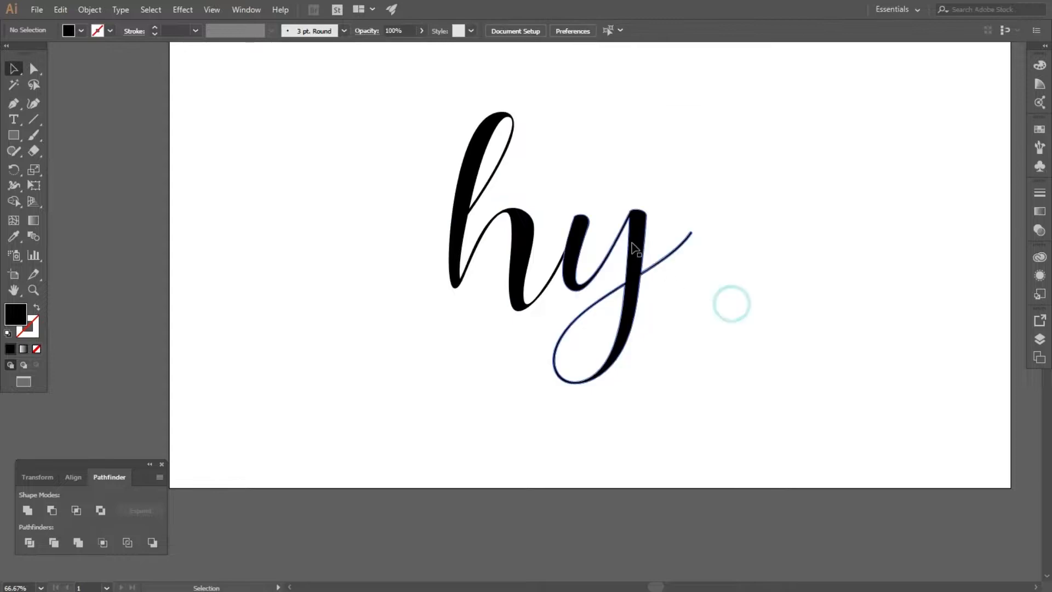
Step: Move the h and y outlines apart, leaving a wide gap between them
left_click_drag(585, 281, 698, 240)
left_click(563, 283)
left_click_drag(394, 163, 503, 275)
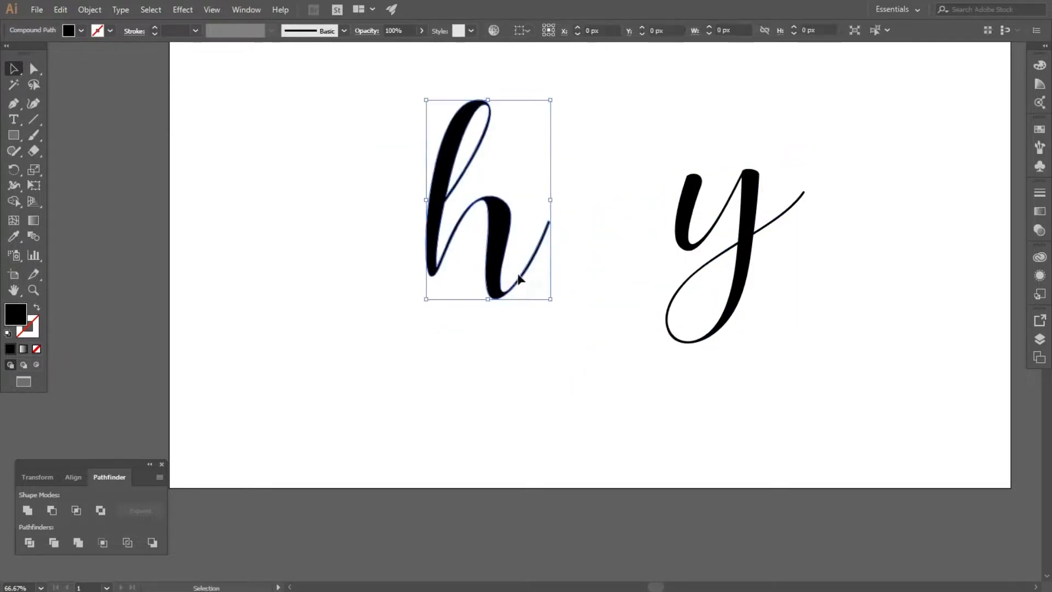
Step: Erase the join at the base of the h between its thick stem and the thin upstroke
left_click(33, 153)
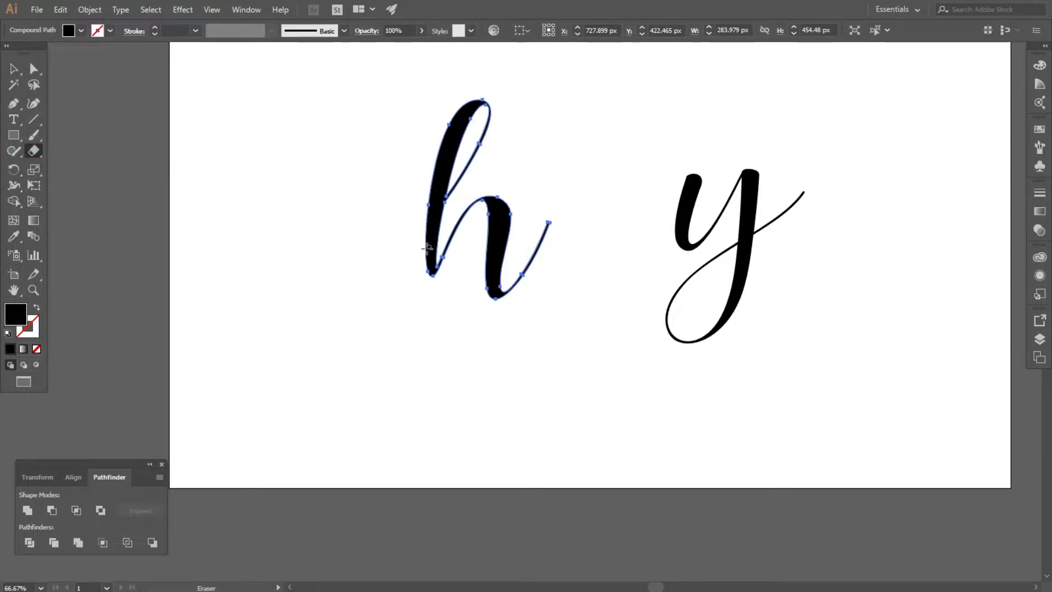
scroll(418, 278, "up", 6)
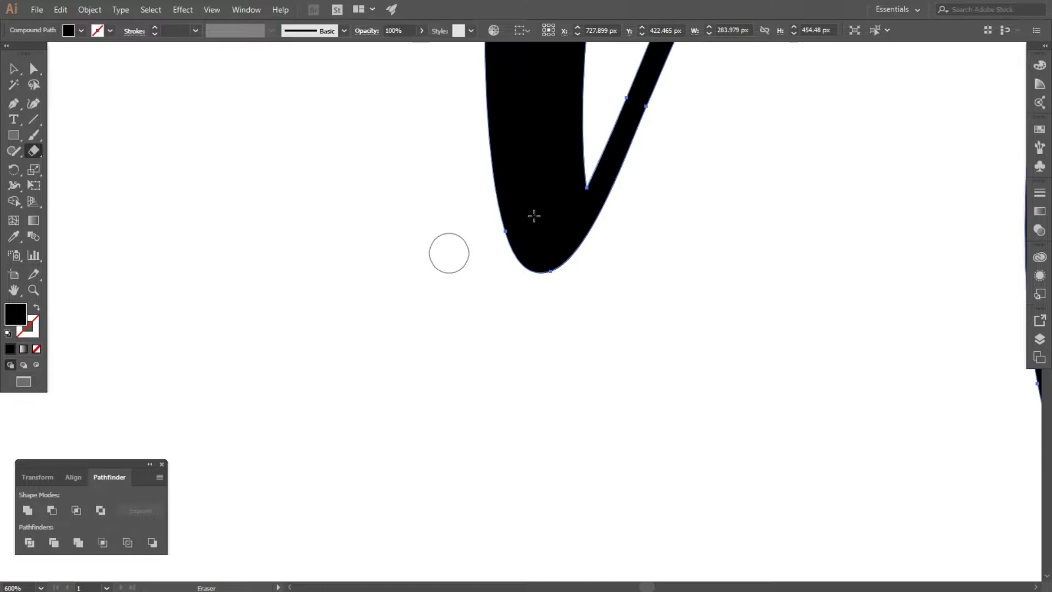
mouse_move(568, 188)
left_mouse_down()
mouse_move(561, 217)
mouse_move(580, 264)
left_mouse_up()
left_click(572, 166)
mouse_move(562, 169)
left_mouse_down()
mouse_move(548, 250)
mouse_move(569, 272)
left_mouse_up()
Step: Delete the separated looped stem of the h, keeping only its arch
scroll(374, 311, "down", 5)
left_click(14, 68)
left_click(117, 147)
left_click(411, 140)
key("Delete")
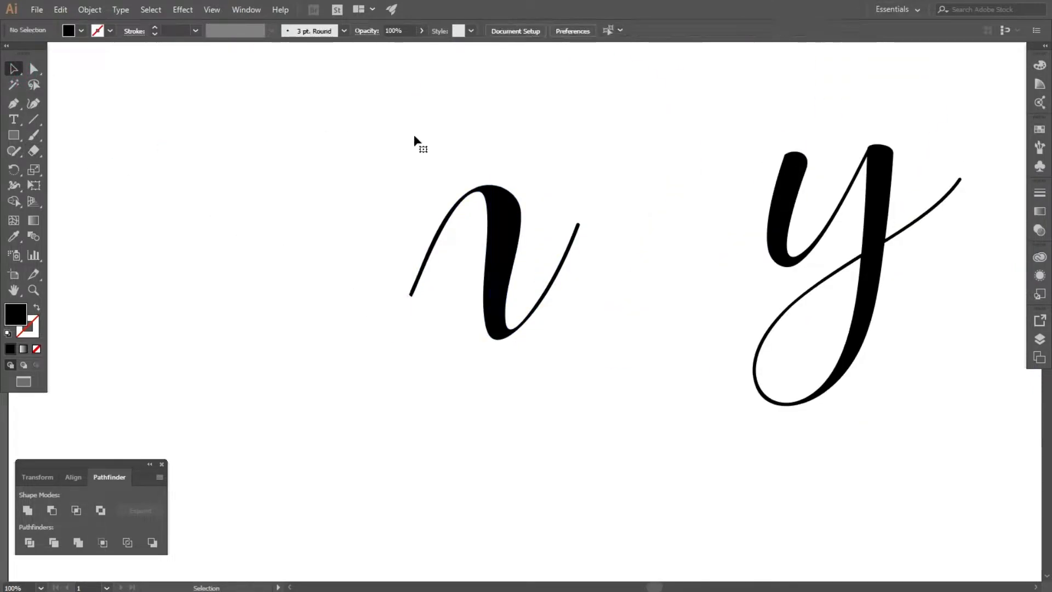
Step: Erase the join near the top of the y where its thin upstroke meets the thick stem
scroll(328, 237, "down", 3)
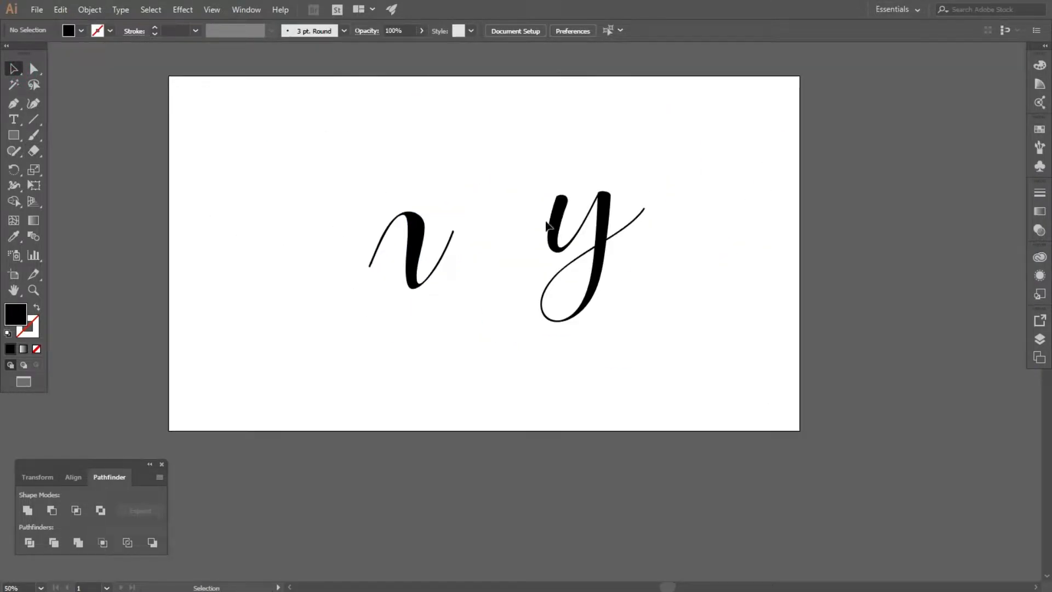
left_click(599, 216)
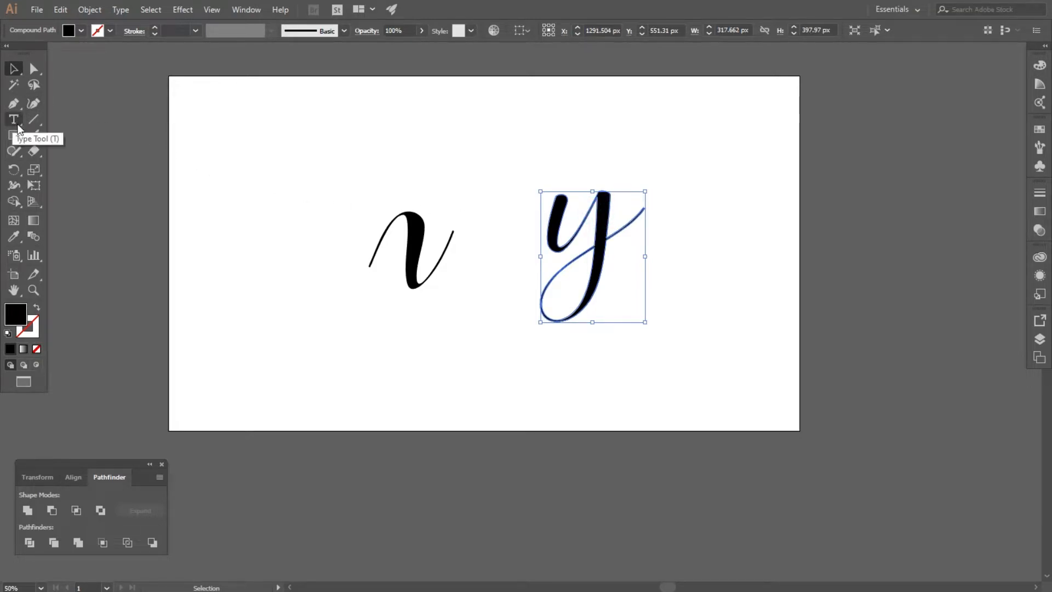
left_click(33, 150)
scroll(585, 197, "up", 4)
scroll(628, 181, "up", 5)
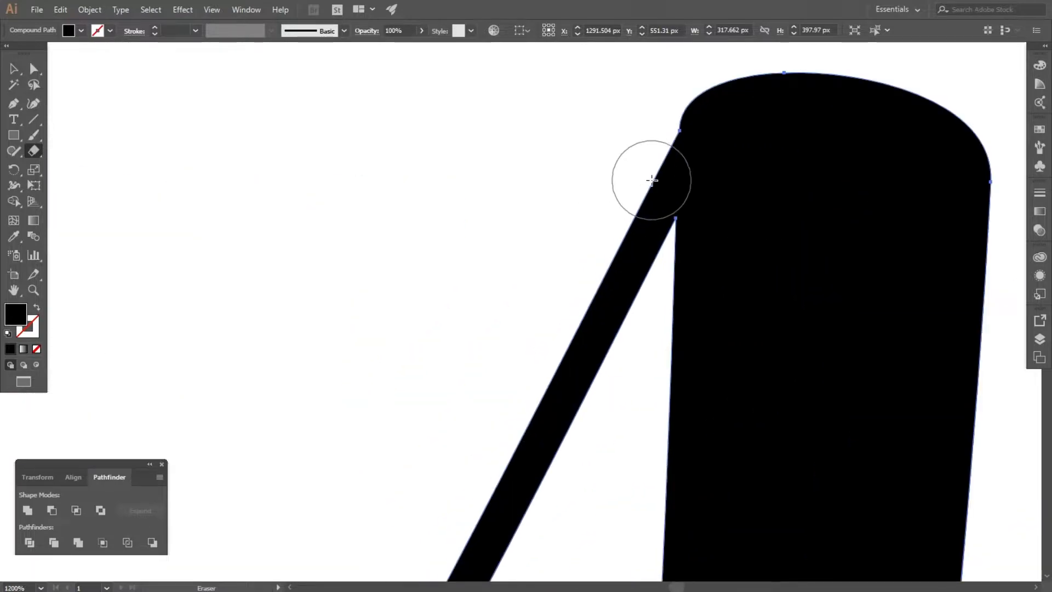
mouse_move(651, 147)
left_mouse_down()
mouse_move(641, 140)
mouse_move(638, 208)
left_mouse_up()
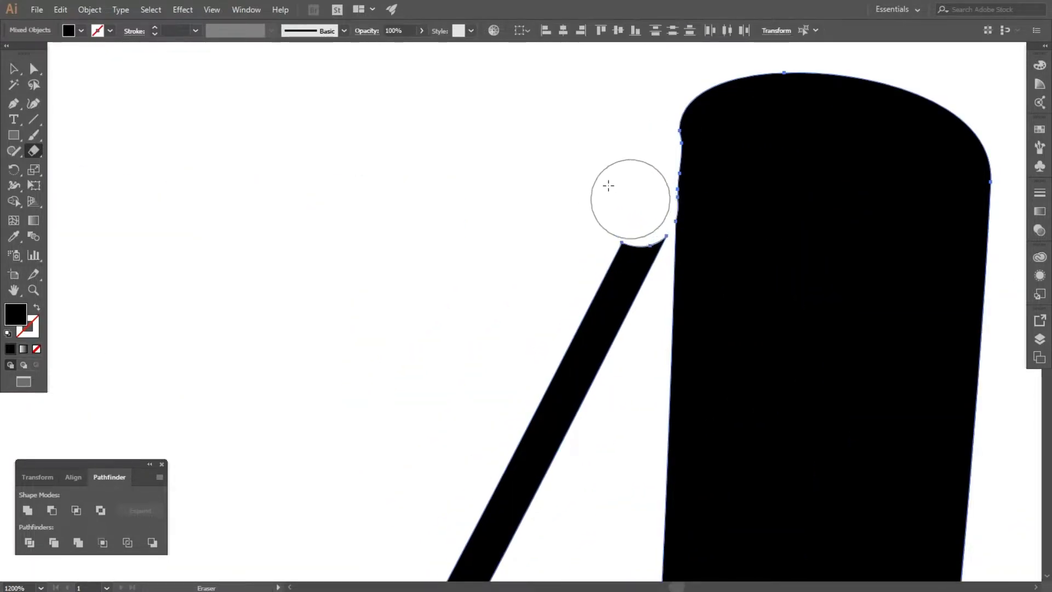
left_click(12, 68)
left_click(301, 176)
scroll(586, 155, "down", 10)
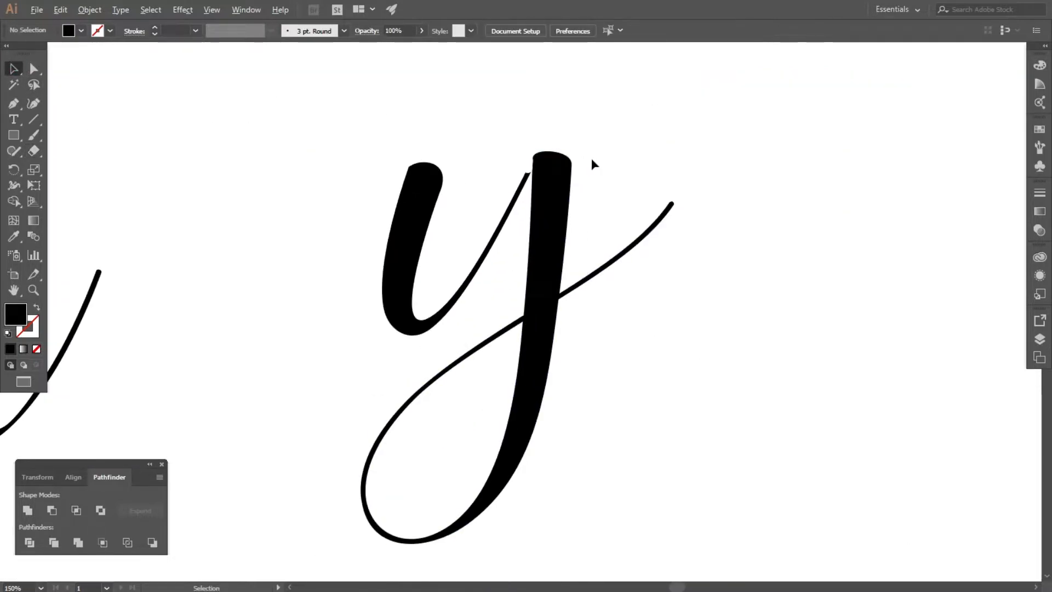
Step: Attach the h's arch to the y's looped stem and delete the leftover first stroke of the y
scroll(480, 192, "up", 2)
left_click_drag(641, 175, 525, 210)
scroll(493, 174, "up", 4)
scroll(614, 137, "down", 2)
left_click_drag(701, 98, 837, 169)
key("Delete")
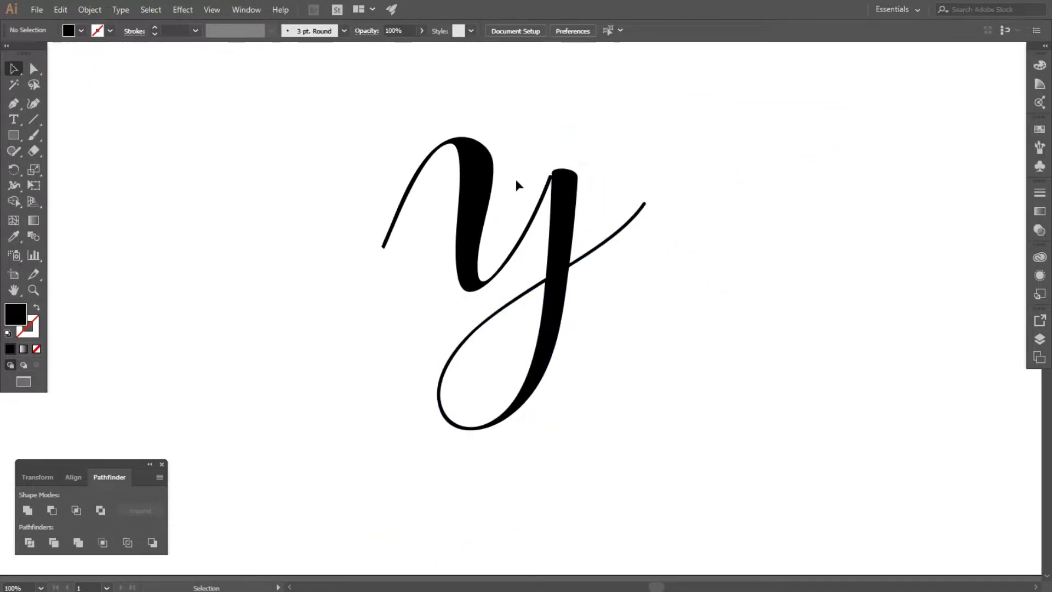
Step: Nudge the joined pieces so the arch's thin end meets the top of the y's stem cleanly
scroll(517, 180, "up", 4)
left_click_drag(673, 183, 667, 198)
scroll(696, 114, "down", 5)
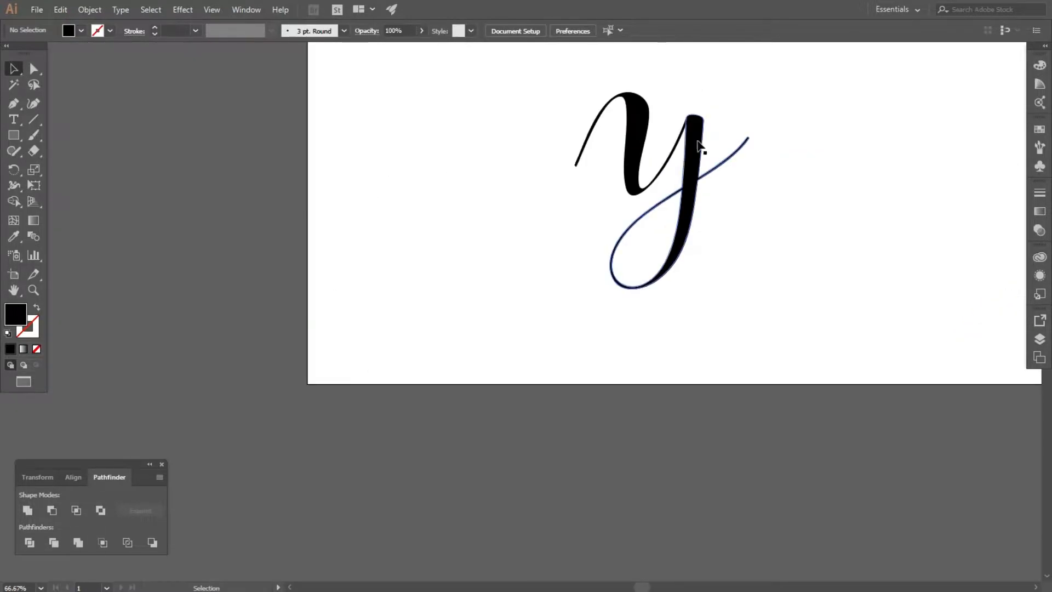
Step: Copy the y's looped stem, paste it in front, move it beside the lettering and rotate it 180 degrees
left_click(60, 9)
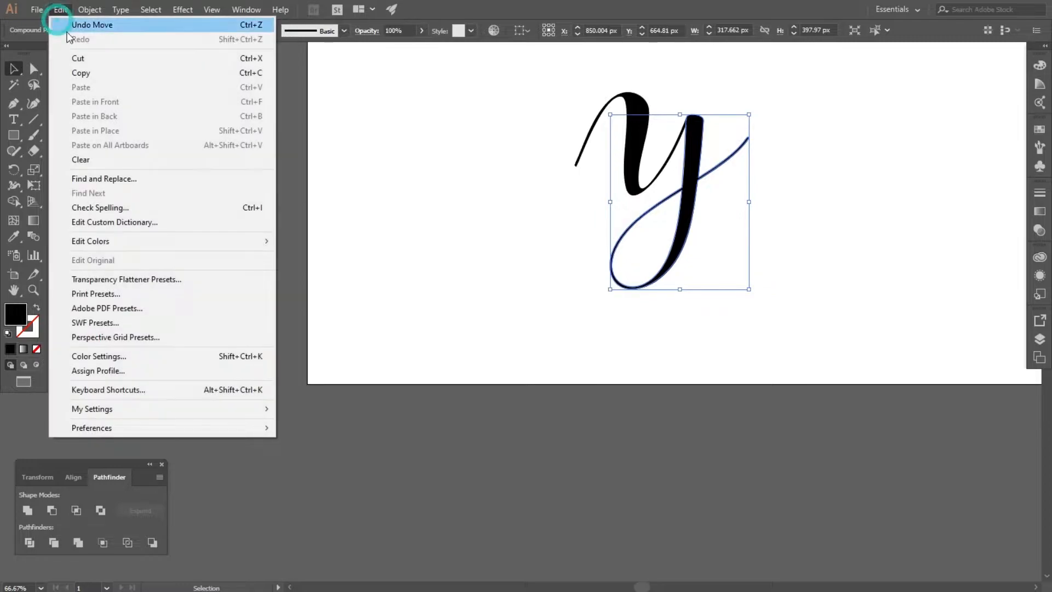
left_click(77, 73)
left_click(60, 10)
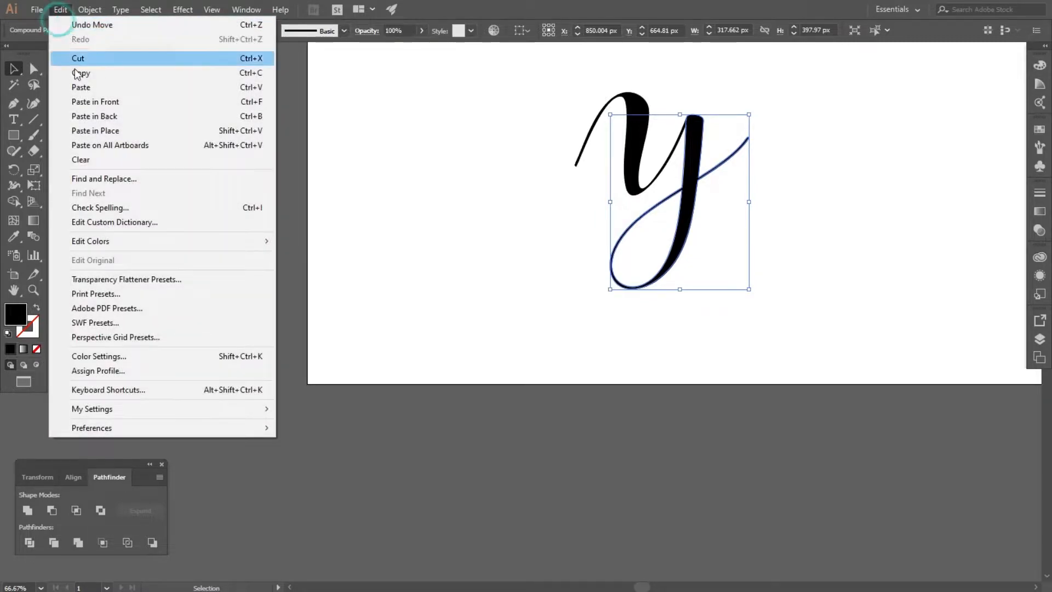
left_click(84, 101)
left_click(428, 101)
left_click_drag(685, 170, 461, 162)
mouse_move(531, 107)
left_mouse_down()
mouse_move(560, 159)
mouse_move(419, 290)
left_mouse_up()
left_click(542, 289)
scroll(526, 270, "down", 2)
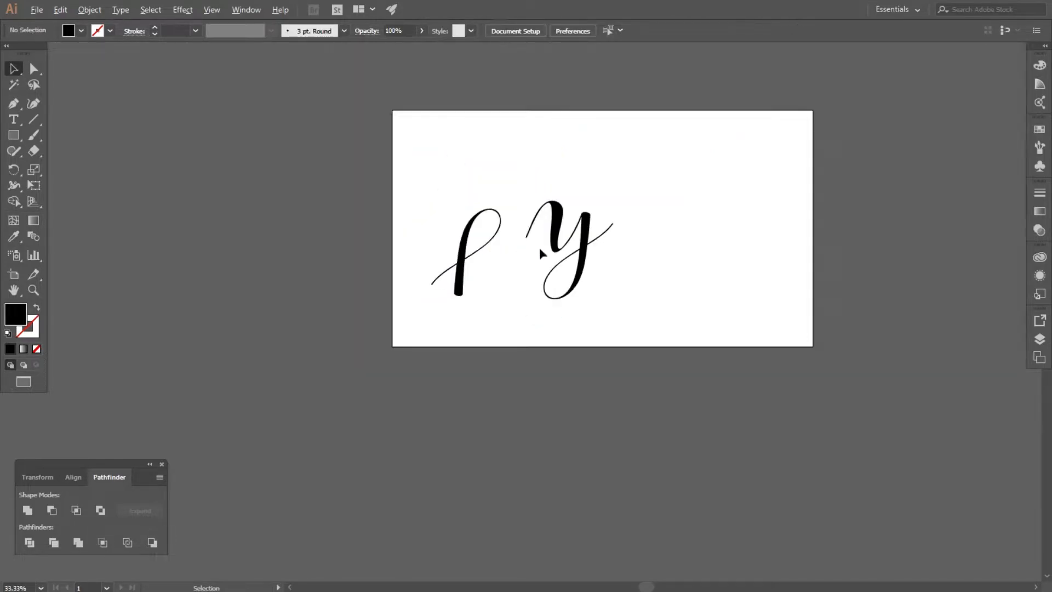
Step: Place the rotated stem against the arch's free end to form the h, aligning the join at its base
scroll(487, 237, "up", 2)
scroll(452, 343, "up", 1)
left_click_drag(346, 411, 534, 245)
left_click(526, 337)
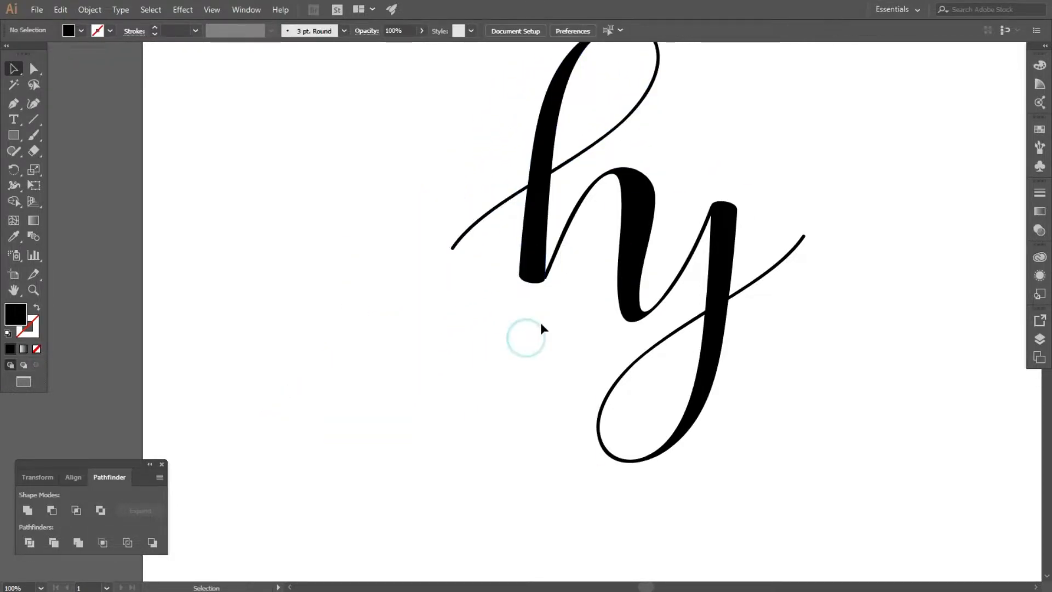
scroll(535, 277, "up", 5)
left_click_drag(546, 283, 551, 285)
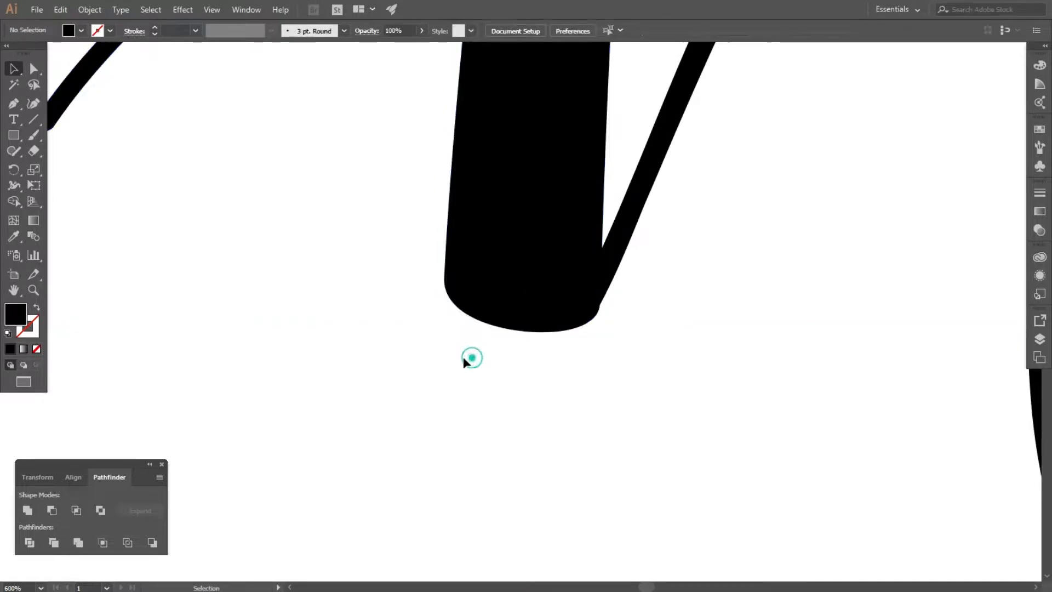
scroll(451, 363, "down", 5)
scroll(345, 216, "down", 2)
Step: Move the whole hy monogram to the middle of the artboard
left_click_drag(313, 172, 384, 235)
left_click_drag(503, 265, 569, 262)
left_click(662, 255)
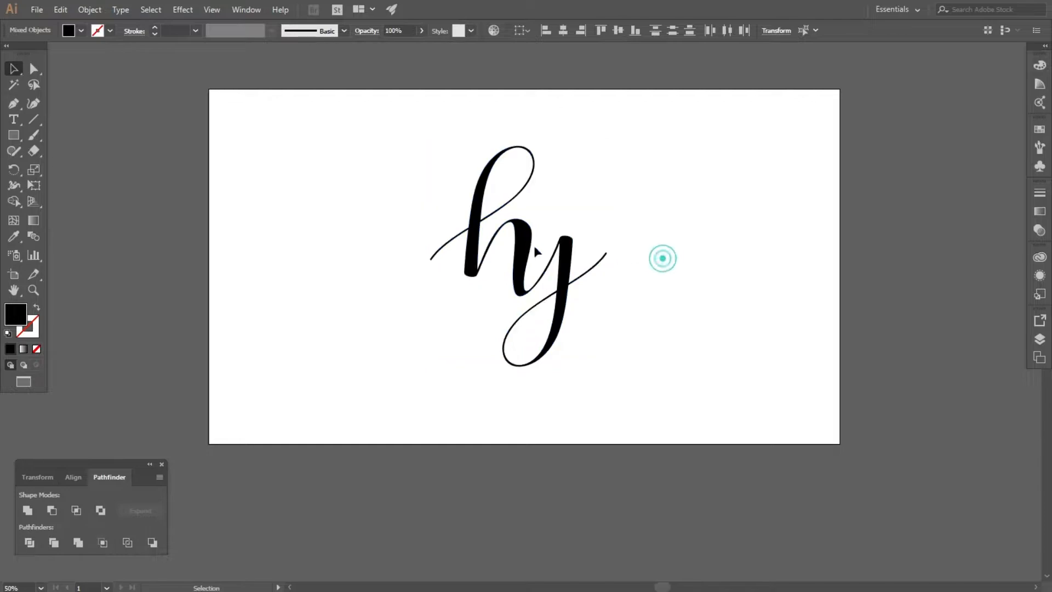
Step: Select all parts of the hy monogram and unite them into one shape
scroll(467, 224, "up", 1)
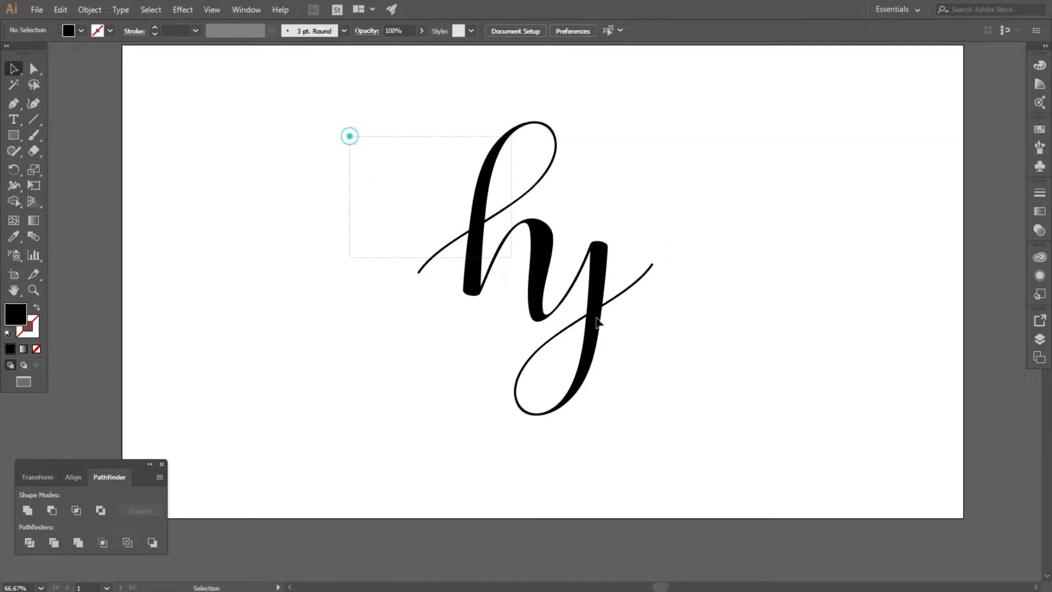
left_click_drag(417, 191, 760, 423)
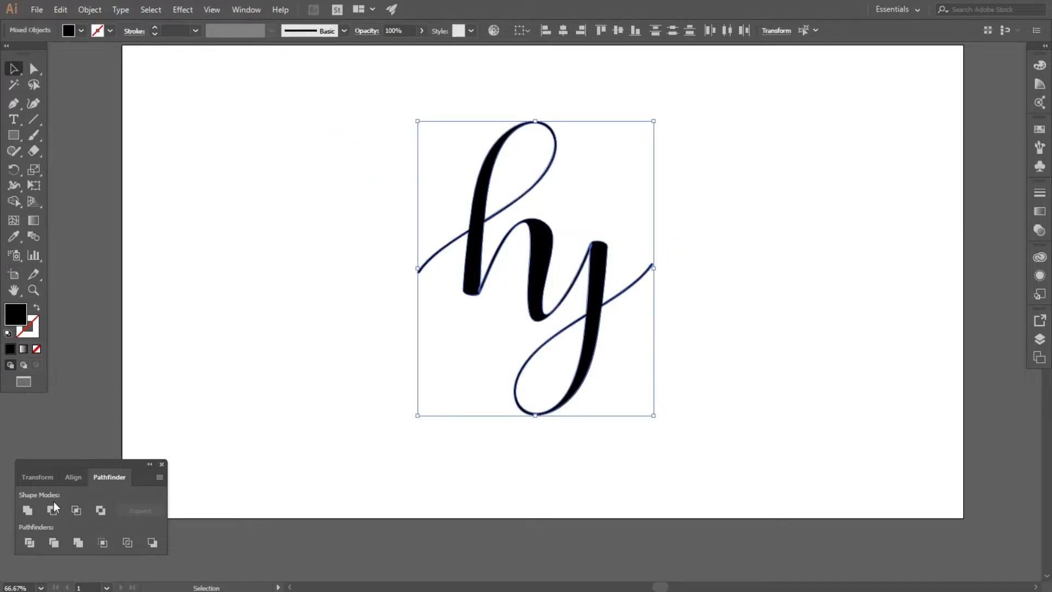
left_click(32, 509)
left_click(342, 205)
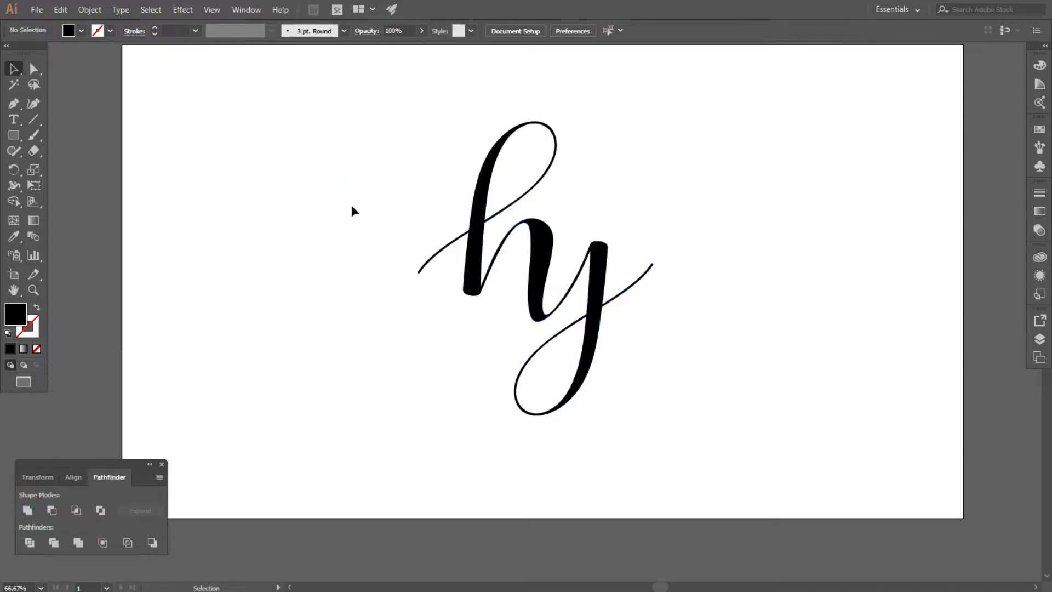
Step: Draw a circle about 699 px in diameter from the centre of the monogram
left_click(594, 257)
left_click(733, 223)
left_click_drag(22, 136, 62, 172)
left_click_drag(534, 254, 614, 406)
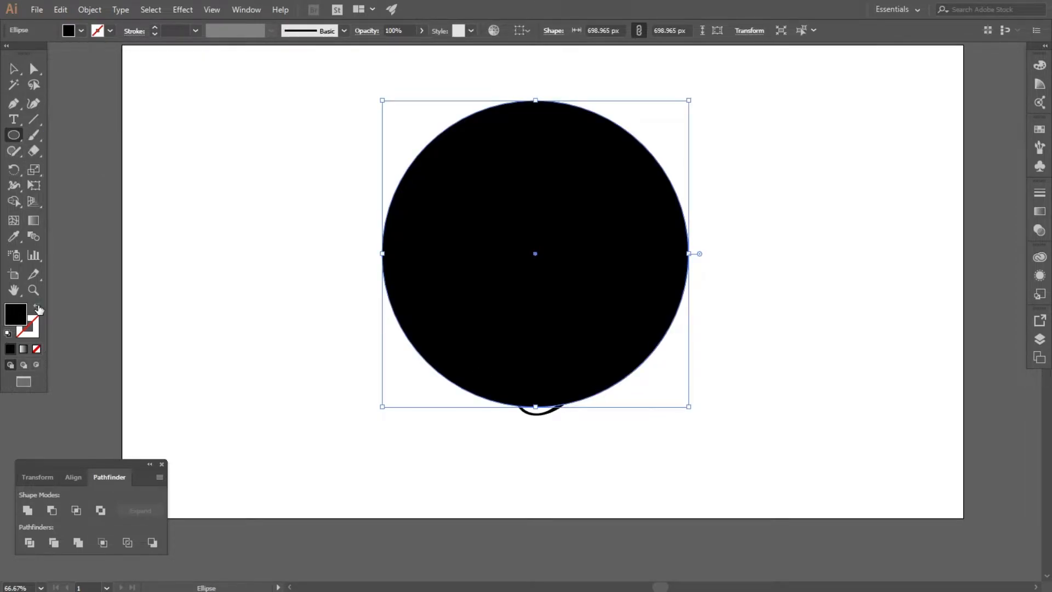
Step: Swap the circle's fill and stroke, then set its black outline to 5 pt
left_click(38, 309)
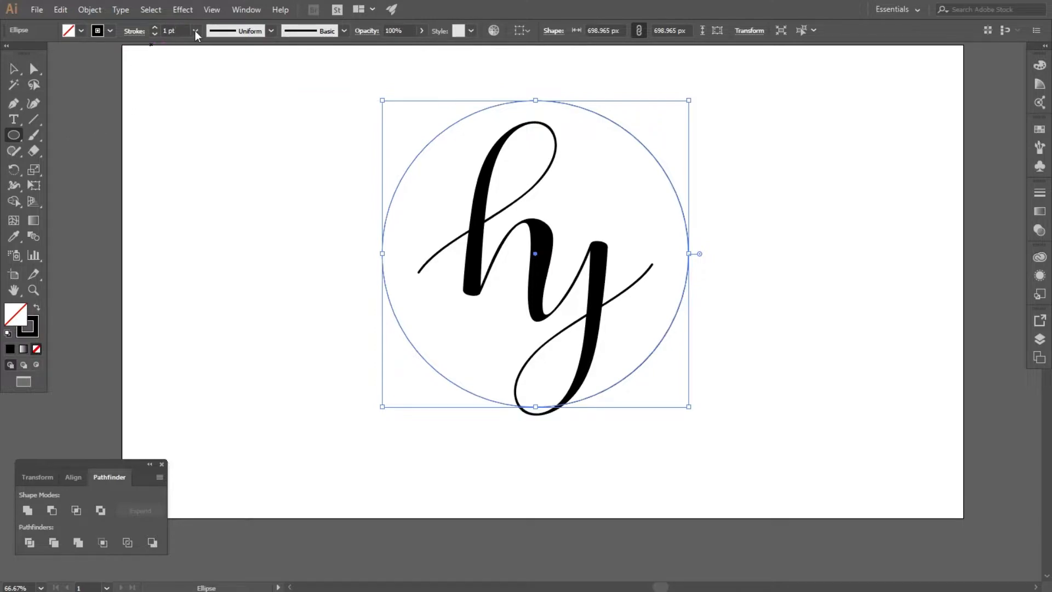
scroll(182, 28, "up", 3)
scroll(182, 29, "up", 1)
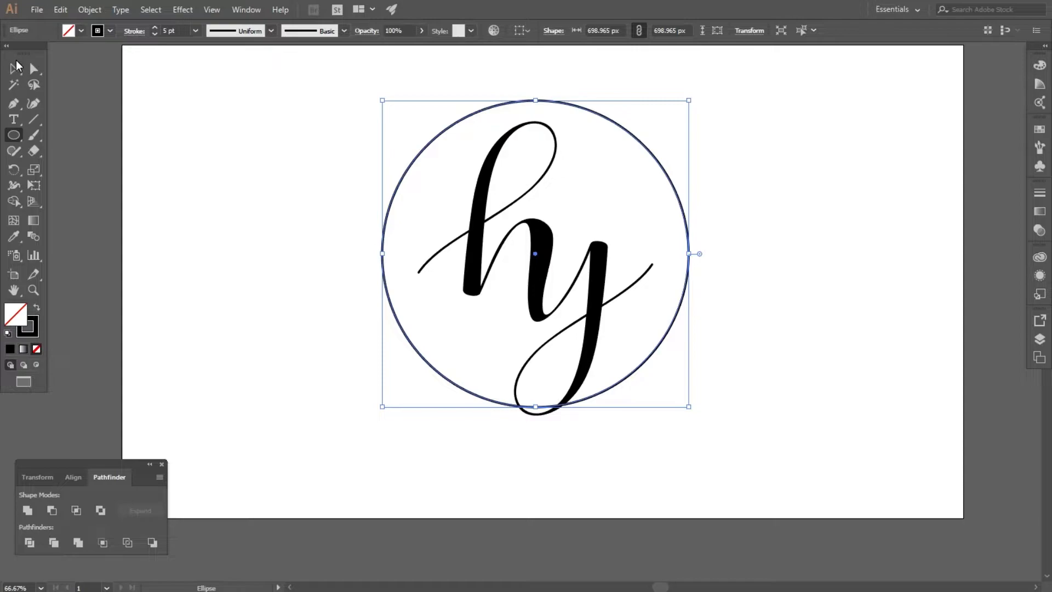
Step: Align the circle and the monogram to each other on their vertical centres
left_click(14, 68)
left_click_drag(308, 137, 683, 369)
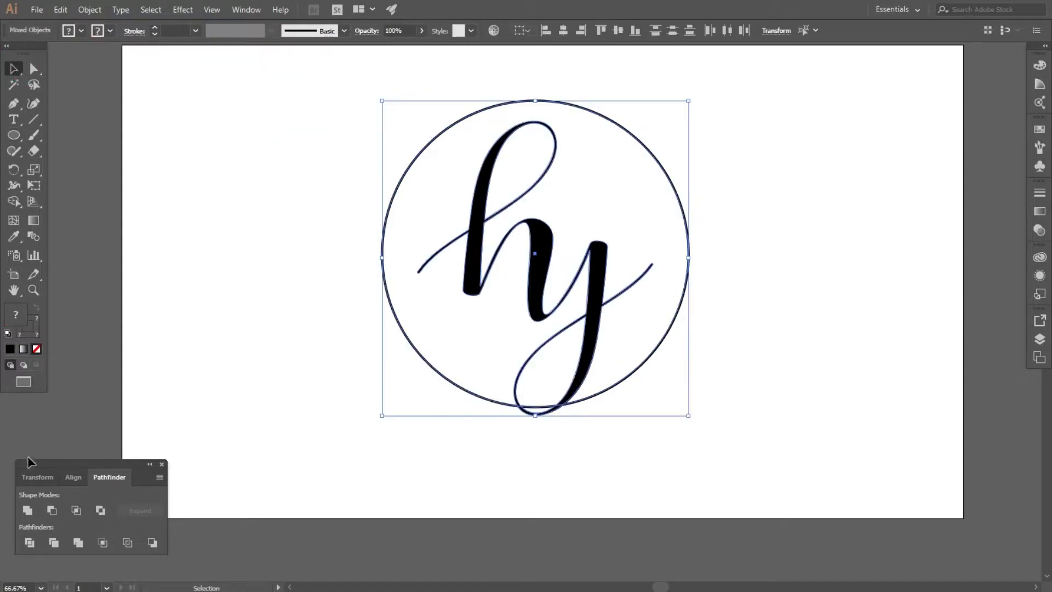
left_click(73, 477)
left_click(130, 510)
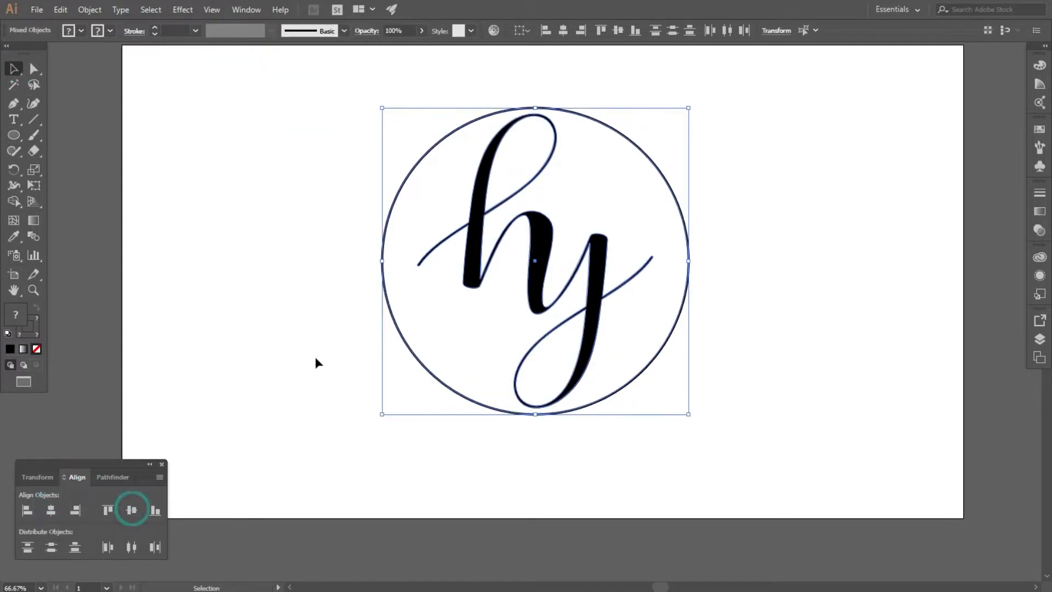
left_click(315, 354)
Step: Enlarge the circle slightly about its centre to leave more space around the monogram
left_click(492, 413)
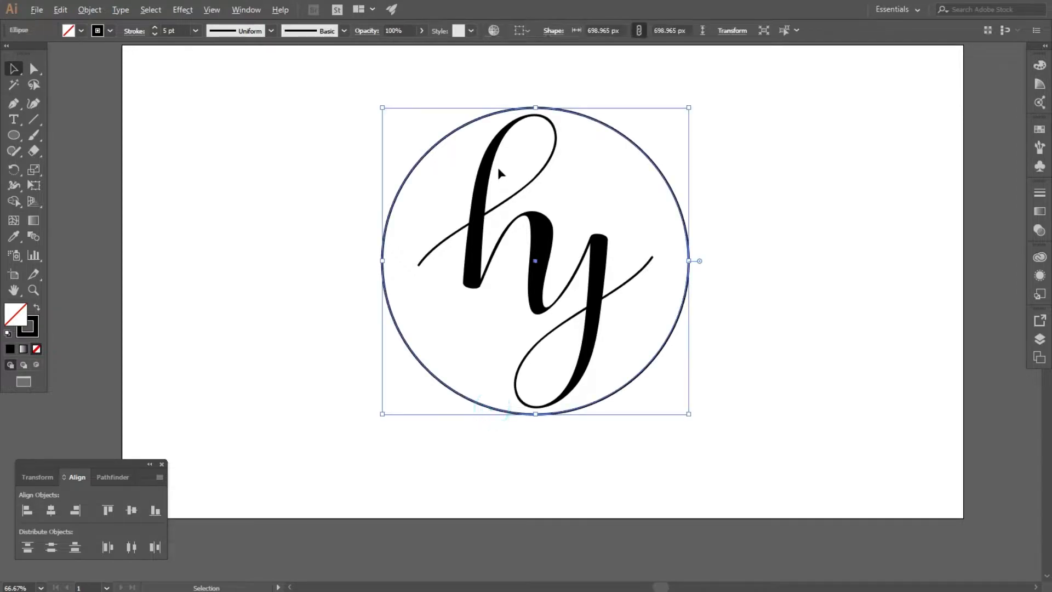
scroll(497, 166, "up", 1)
left_click_drag(783, 308, 801, 307)
left_click(849, 269)
scroll(429, 265, "down", 1)
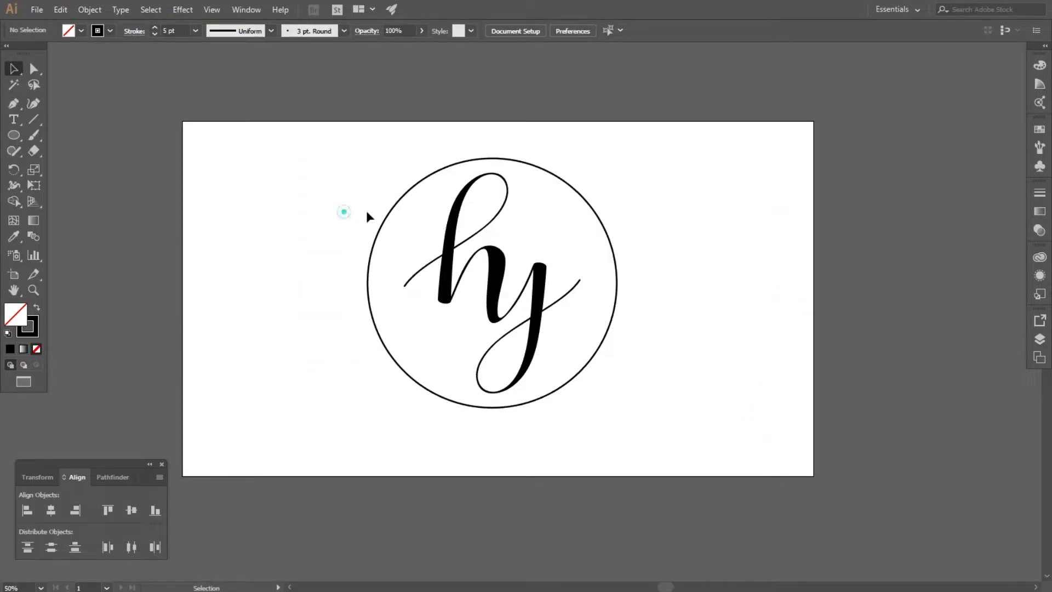
Step: Scale the circle up a little more about its centre, keeping its proportions
left_click(389, 212)
left_click_drag(617, 159, 623, 152)
left_click(695, 206)
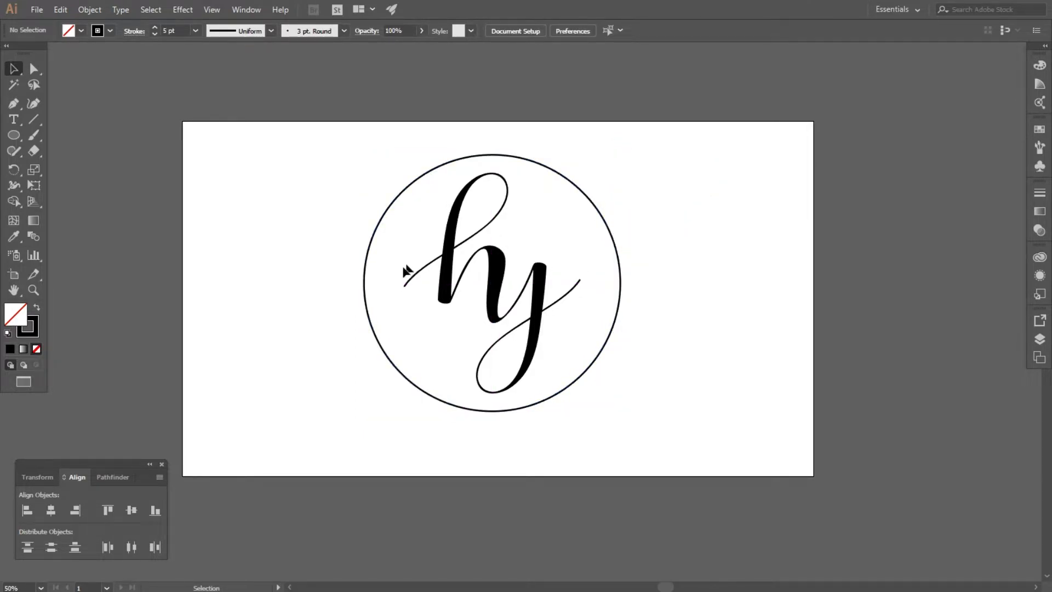
Step: Draw a Pen curve about 262 by 220 px from the circle's lower-left edge to the point where the h's swash crosses its stem
scroll(406, 269, "up", 2)
left_click(419, 279)
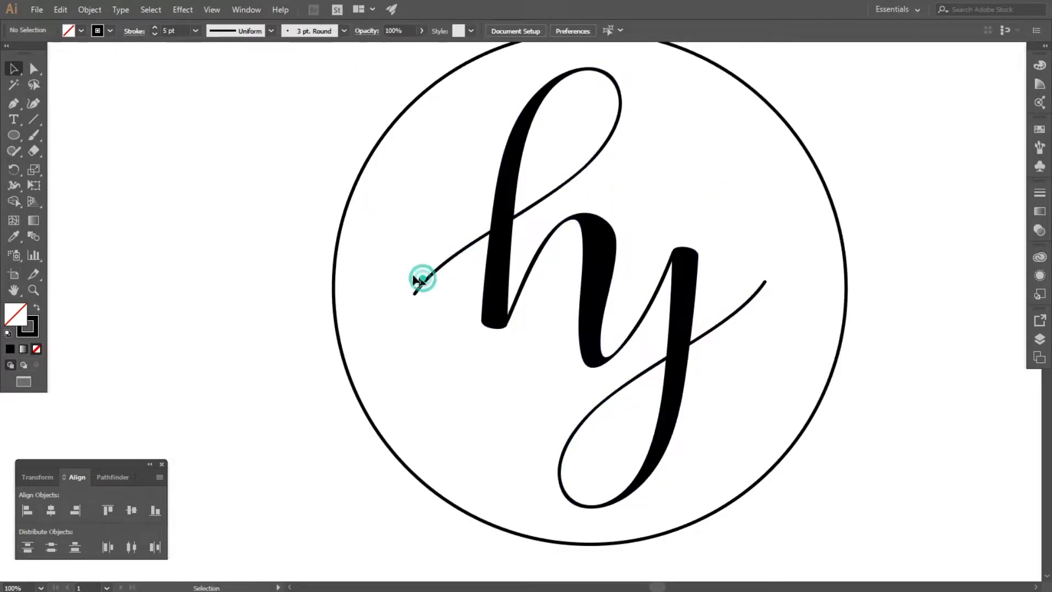
left_click(335, 245)
left_click(255, 229)
left_click(13, 105)
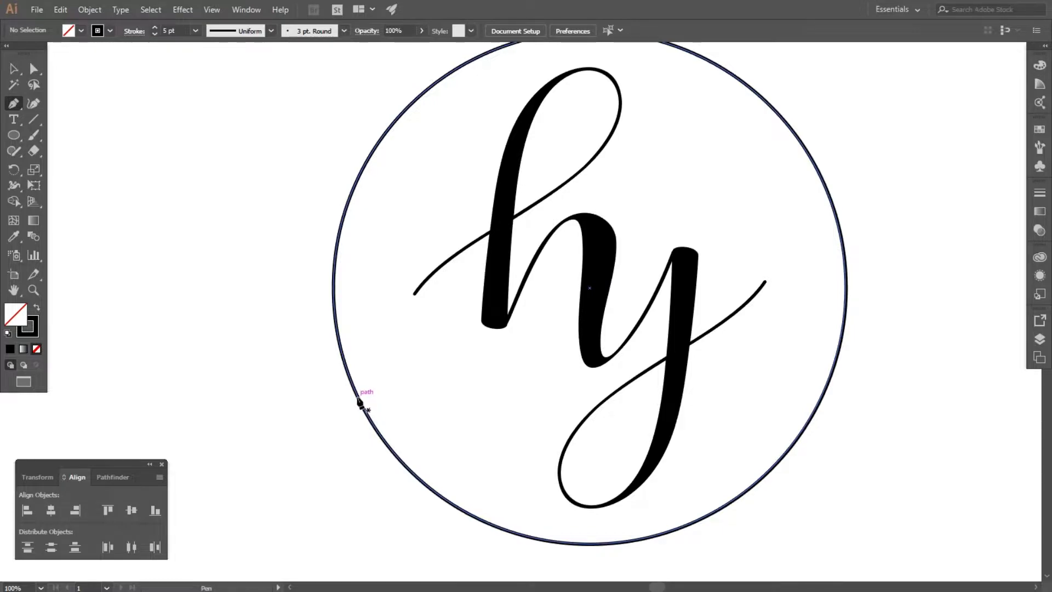
left_click(344, 360)
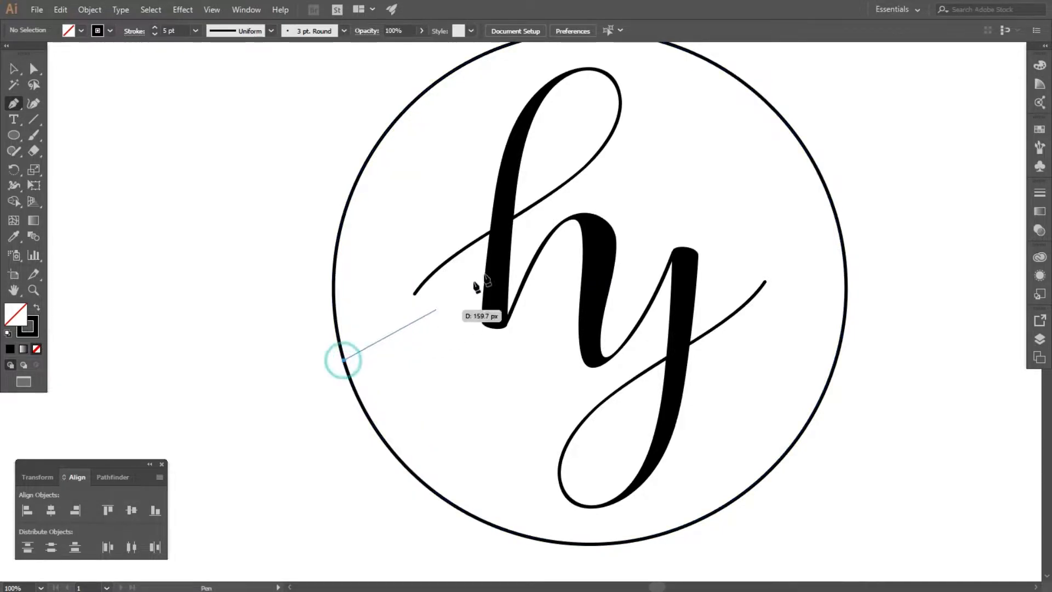
mouse_move(515, 216)
left_mouse_down()
mouse_move(608, 190)
mouse_move(679, 122)
mouse_move(719, 111)
mouse_move(719, 139)
left_mouse_up()
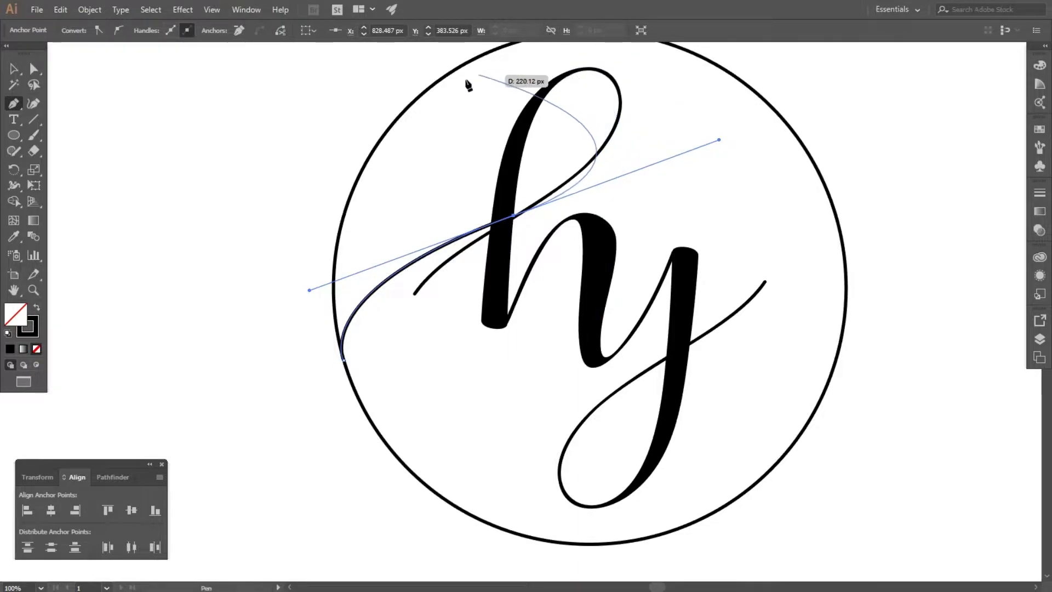
scroll(720, 294, "down", 2)
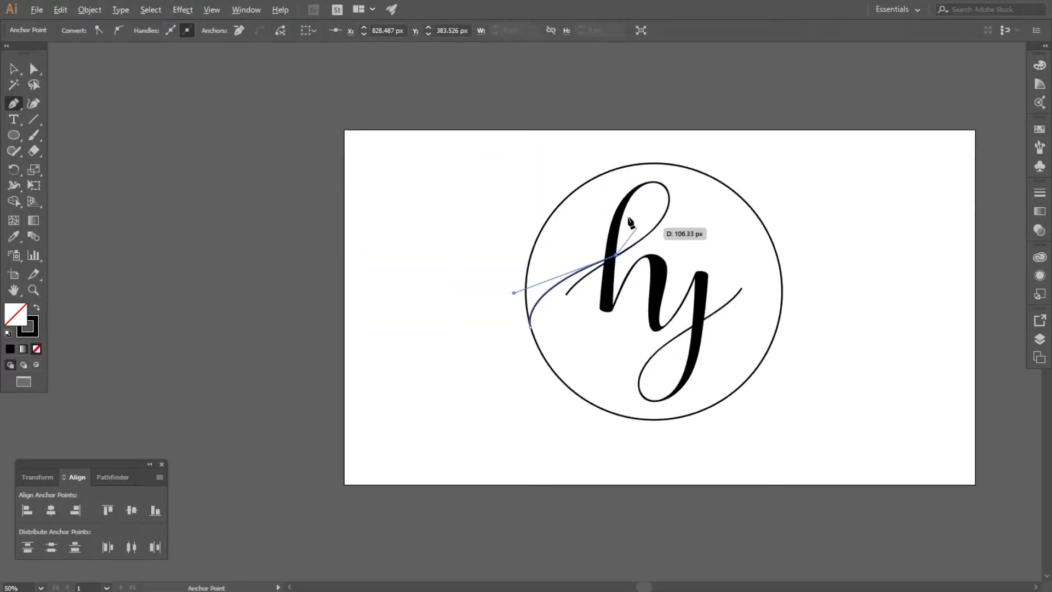
scroll(625, 207, "up", 4)
left_click(14, 69)
left_click(249, 192)
Step: Copy the connecting curve and paste the duplicate in front
scroll(317, 157, "down", 2)
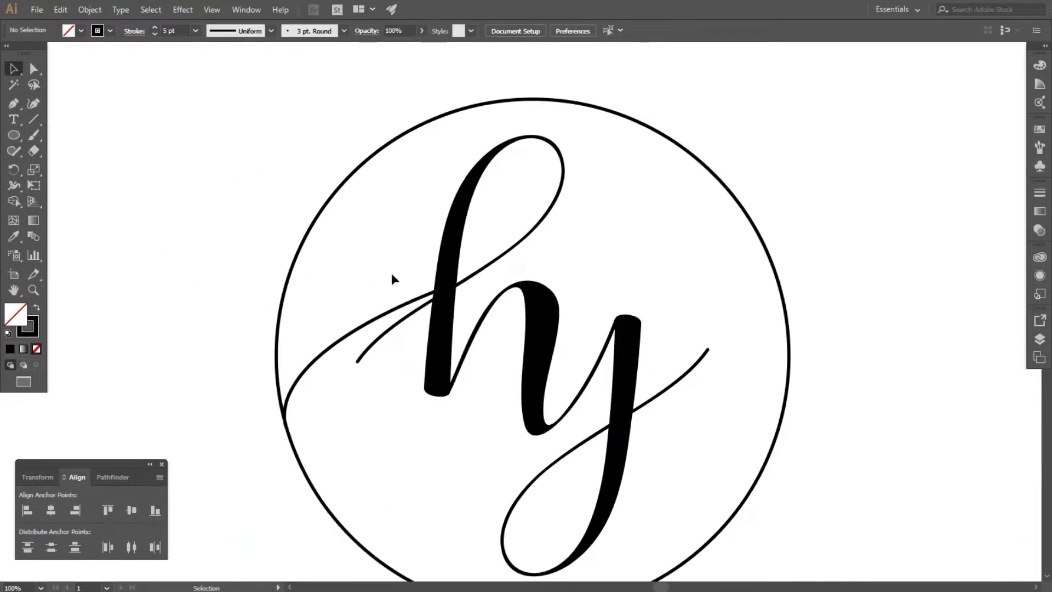
scroll(345, 329, "up", 1)
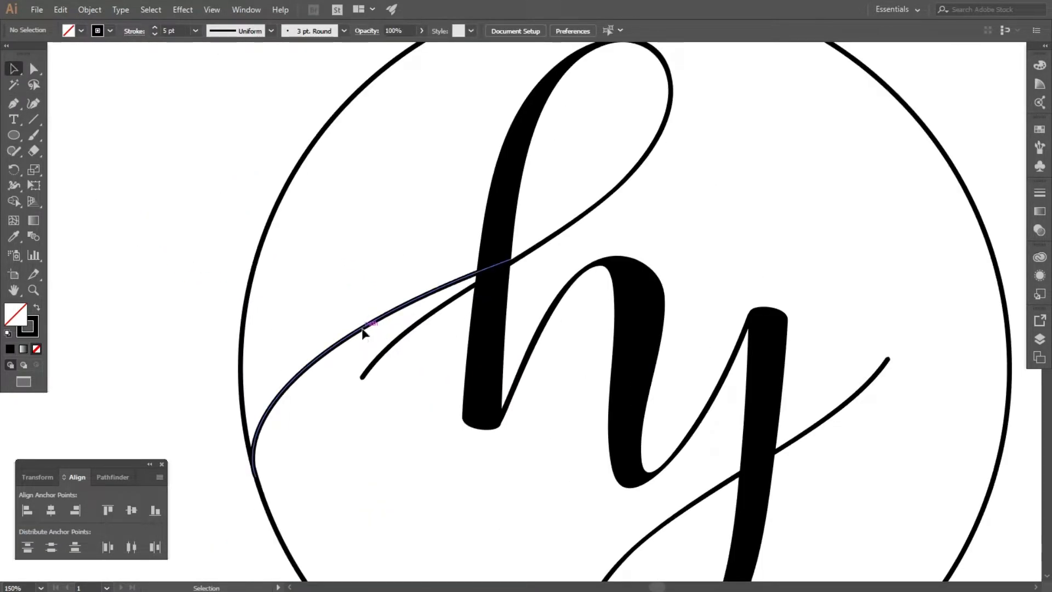
left_click(363, 331)
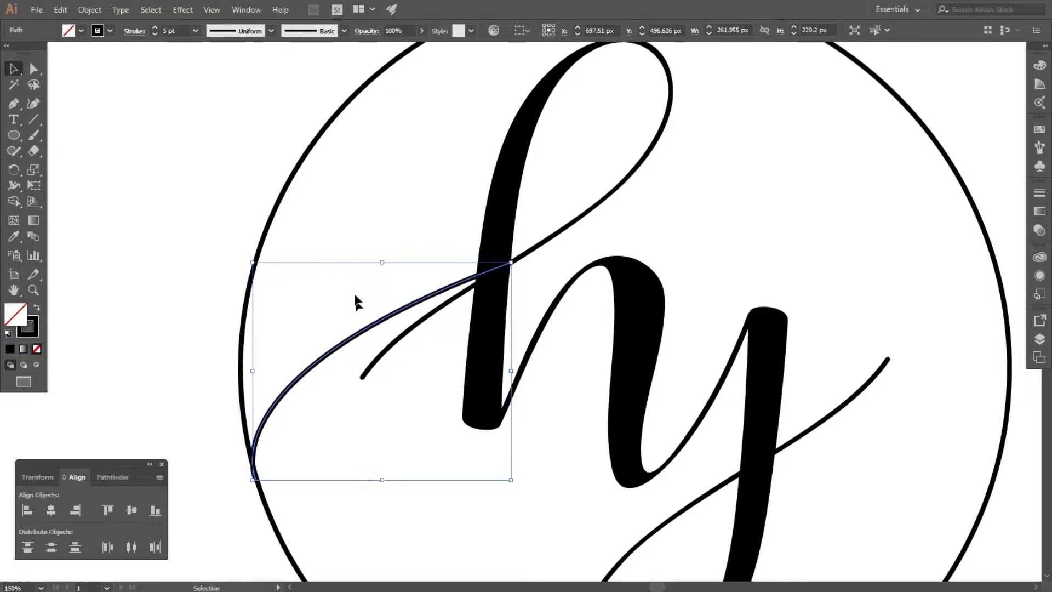
left_click(367, 242)
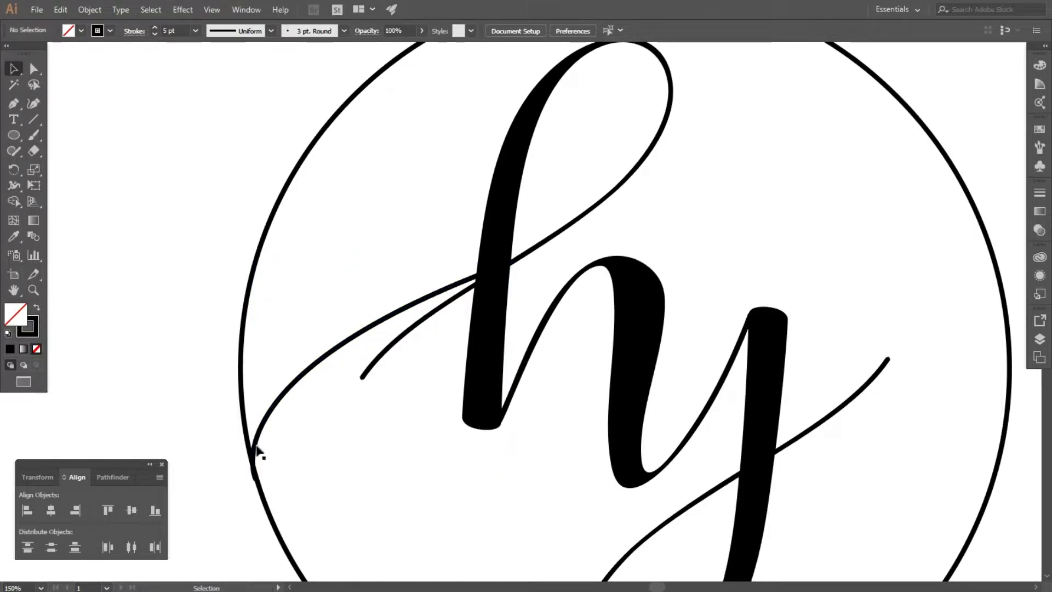
scroll(277, 426, "down", 3, "alt")
left_click(290, 403)
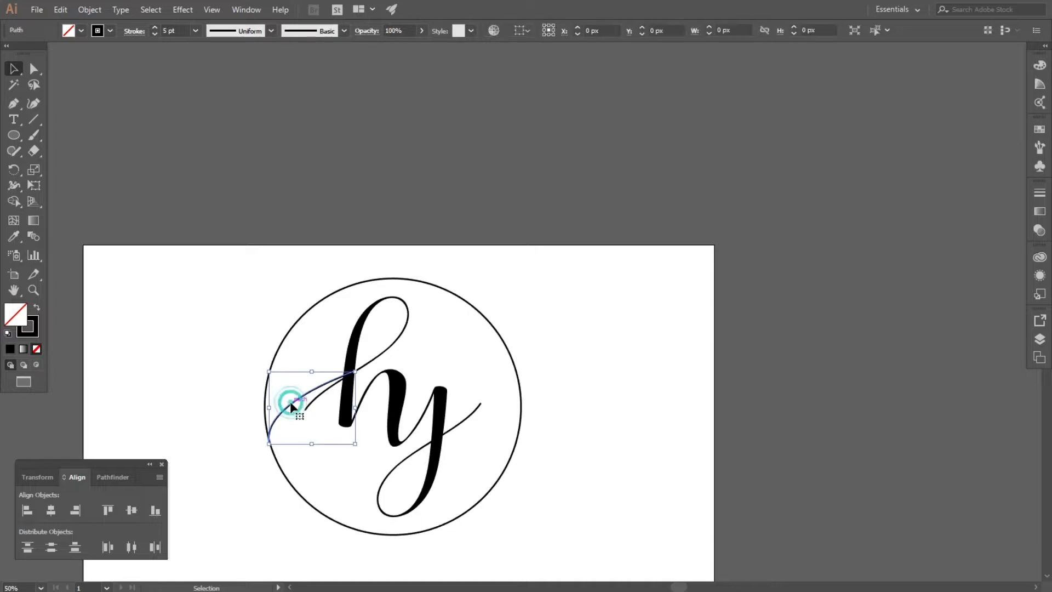
left_click(61, 10)
left_click(85, 74)
left_click(61, 10)
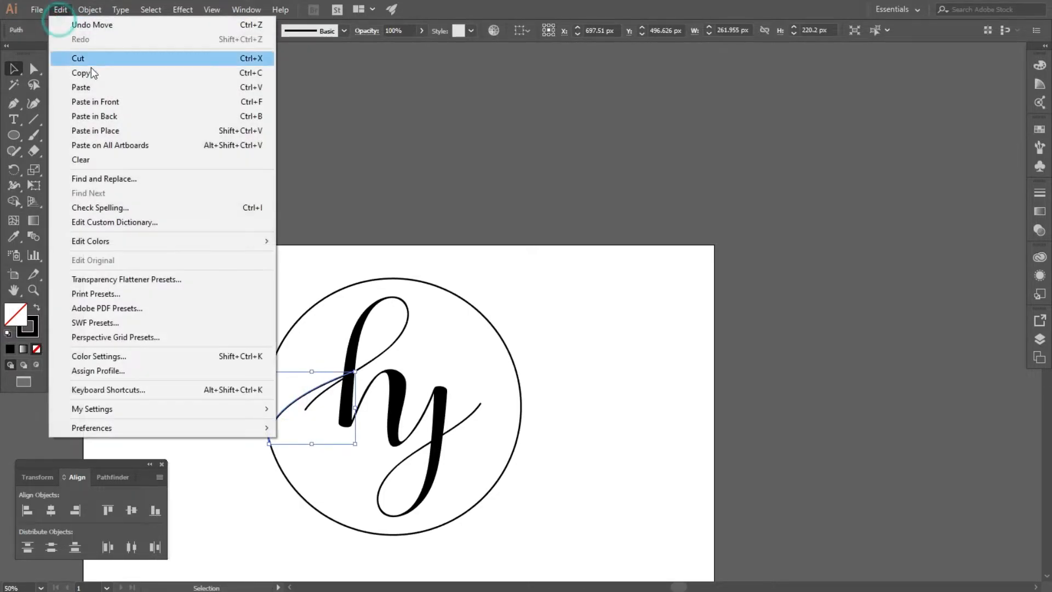
left_click(101, 102)
Step: Rotate the duplicated curve half a turn and move it to the right of the circle
left_click(235, 319)
mouse_move(325, 394)
left_mouse_down()
mouse_move(634, 339)
mouse_move(641, 396)
mouse_move(556, 432)
mouse_move(543, 425)
left_mouse_up()
left_click(571, 464)
scroll(476, 420, "up", 2)
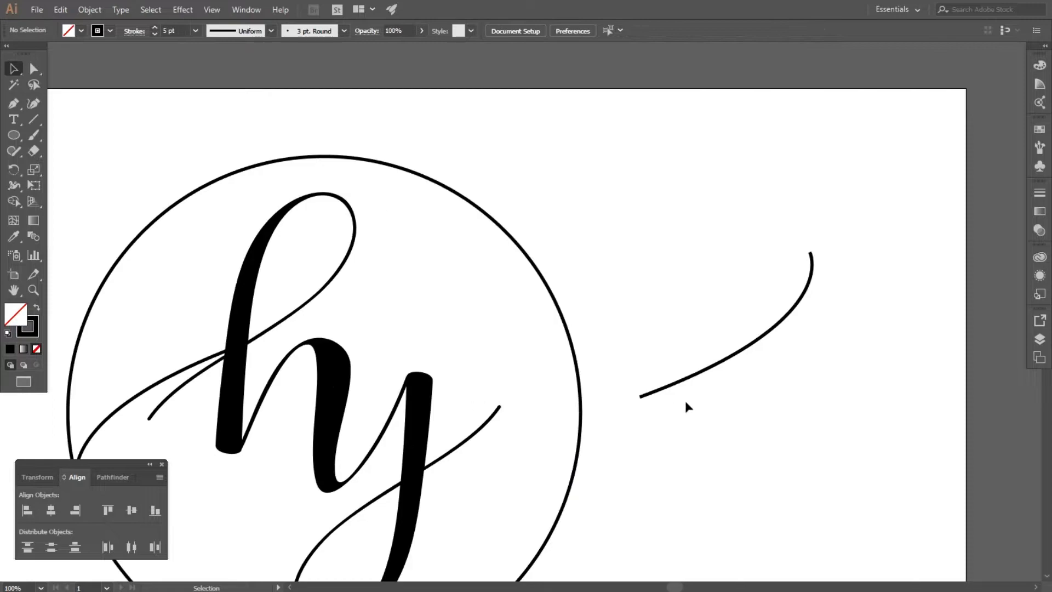
Step: Position the rotated curve so it joins the y's stem crossing to the circle's upper-right edge
mouse_move(657, 393)
left_mouse_down()
mouse_move(484, 435)
mouse_move(441, 466)
left_mouse_up()
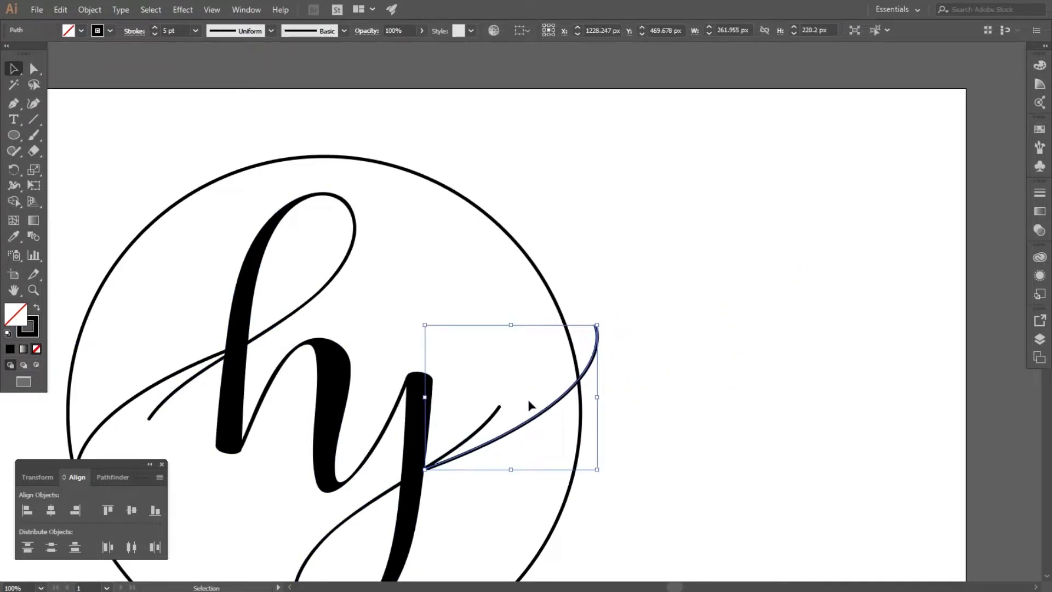
scroll(759, 281, "down", 2)
scroll(609, 349, "up", 2)
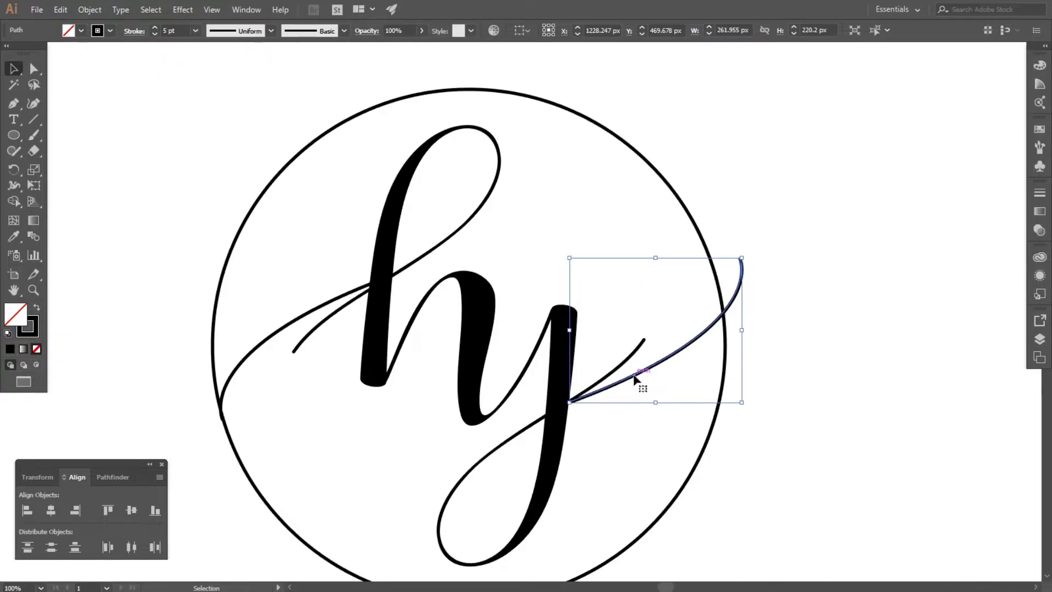
left_click_drag(634, 377, 610, 390)
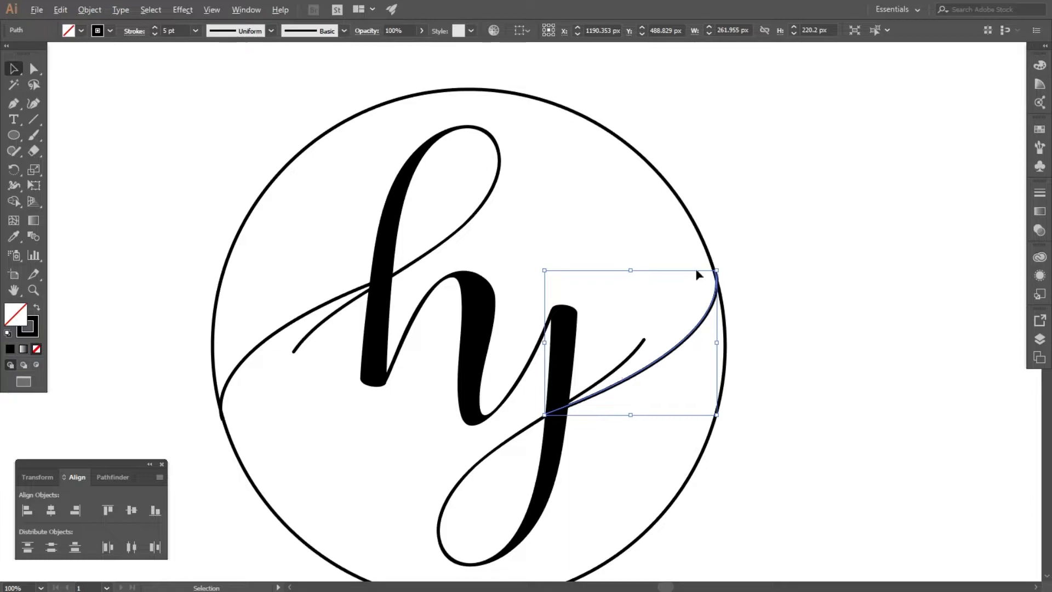
scroll(697, 275, "up", 2)
scroll(700, 301, "up", 2)
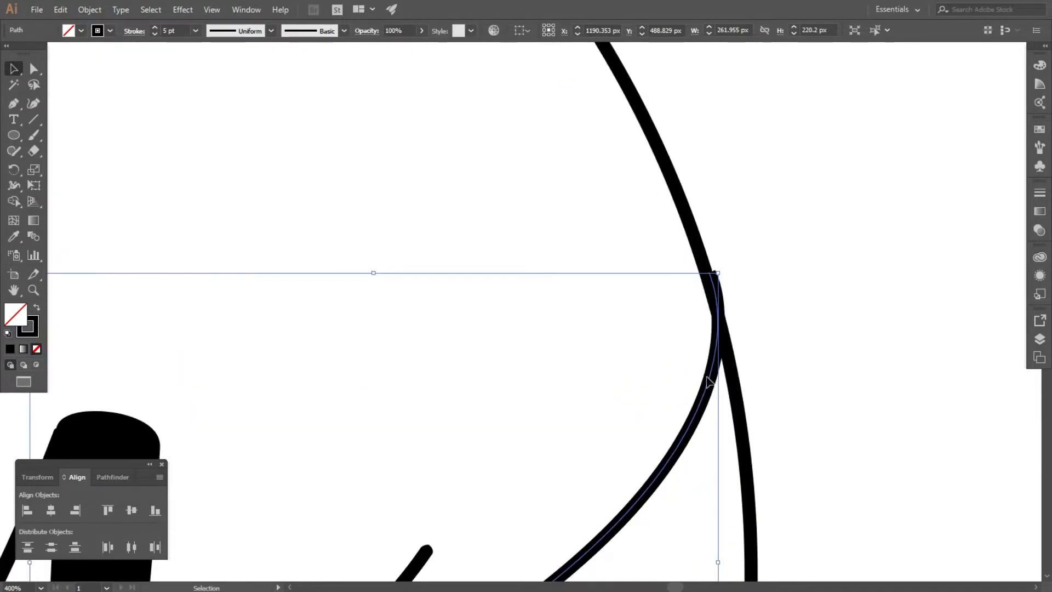
left_click_drag(707, 378, 708, 378)
left_click(767, 291)
key("ctrl+0")
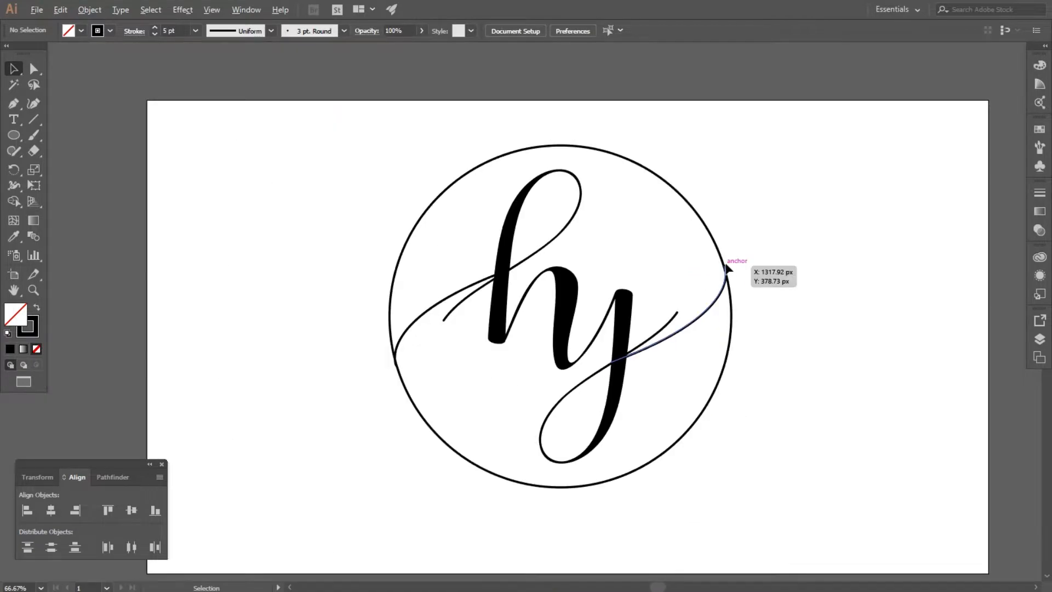
Step: Show the Pathfinder options and expand the circle's fill and stroke into shapes
left_click_drag(324, 179, 724, 444)
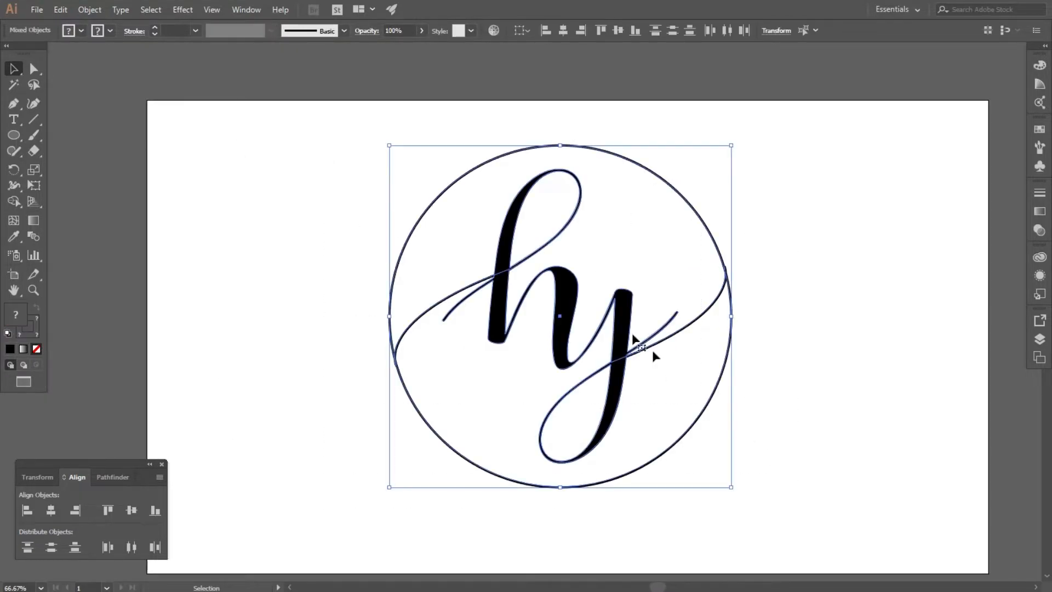
key("ctrl+1")
left_click(291, 255)
key("ctrl+0")
key("shift+ctrl+F9")
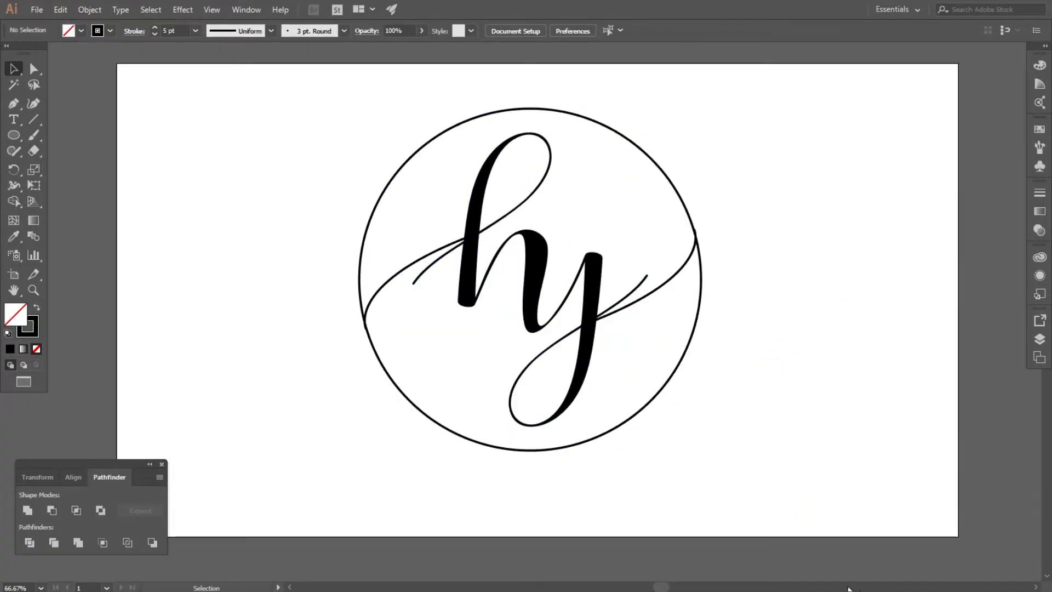
left_click(384, 192)
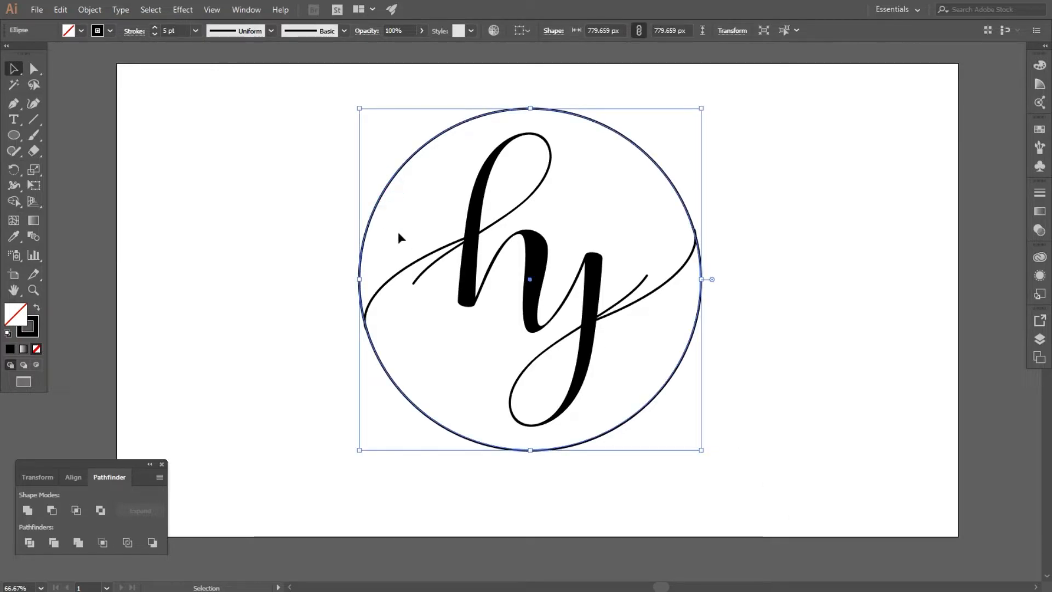
left_click(87, 11)
left_click(117, 149)
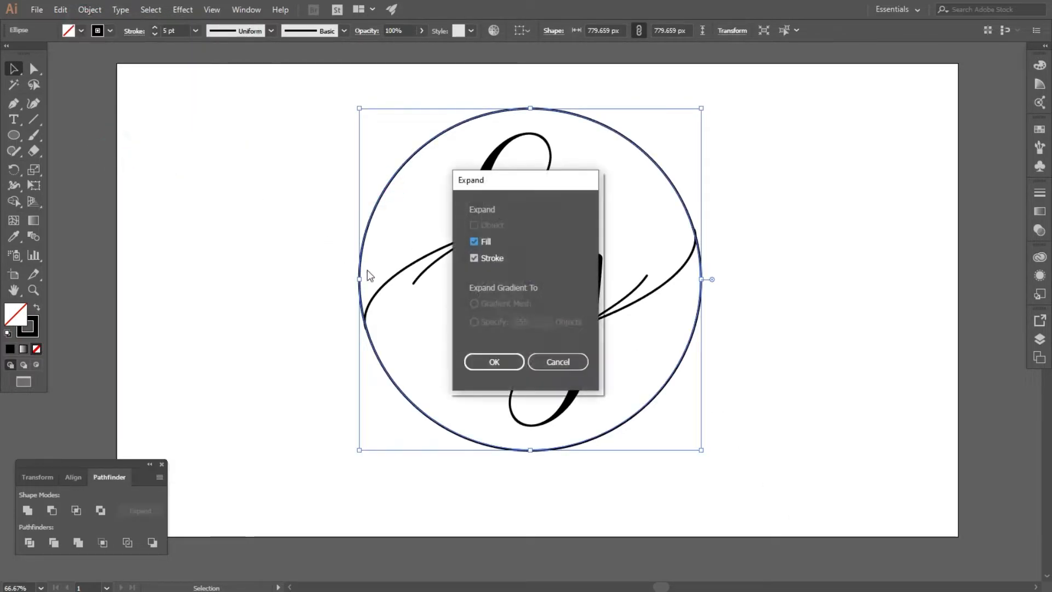
left_click(481, 361)
Step: Draw short line segments about 6 px long where the original swashes meet the stems of the h and the y
scroll(329, 274, "up", 1)
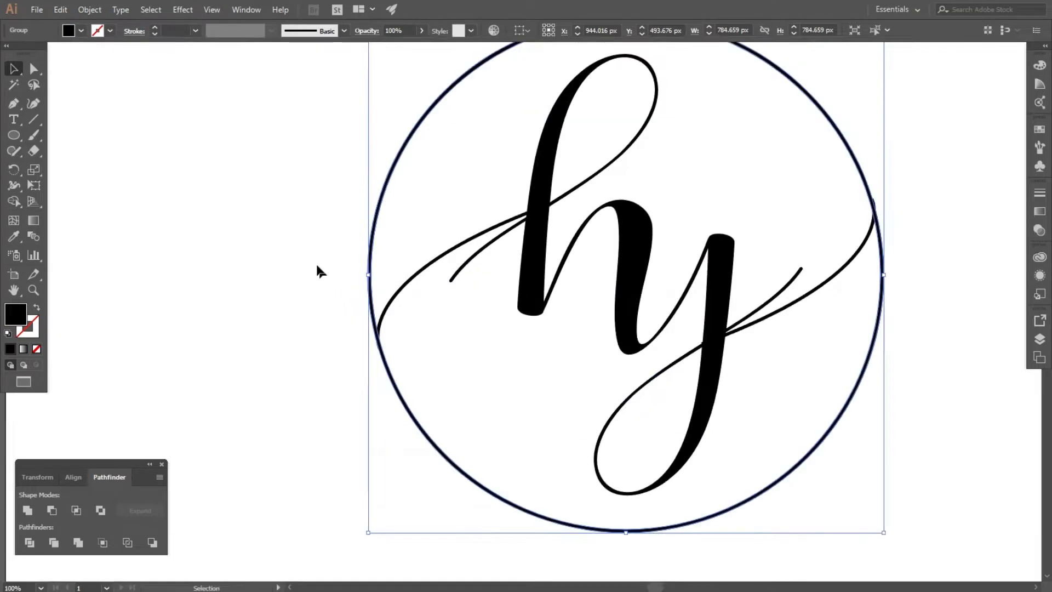
scroll(526, 217, "up", 5)
left_click_drag(475, 235, 478, 216)
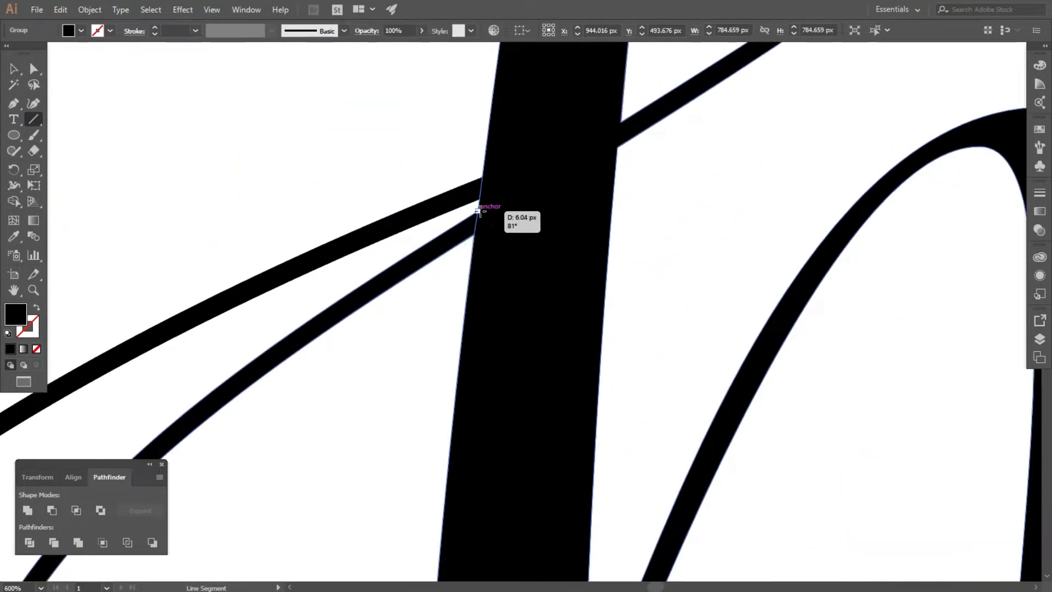
scroll(376, 207, "down", 4)
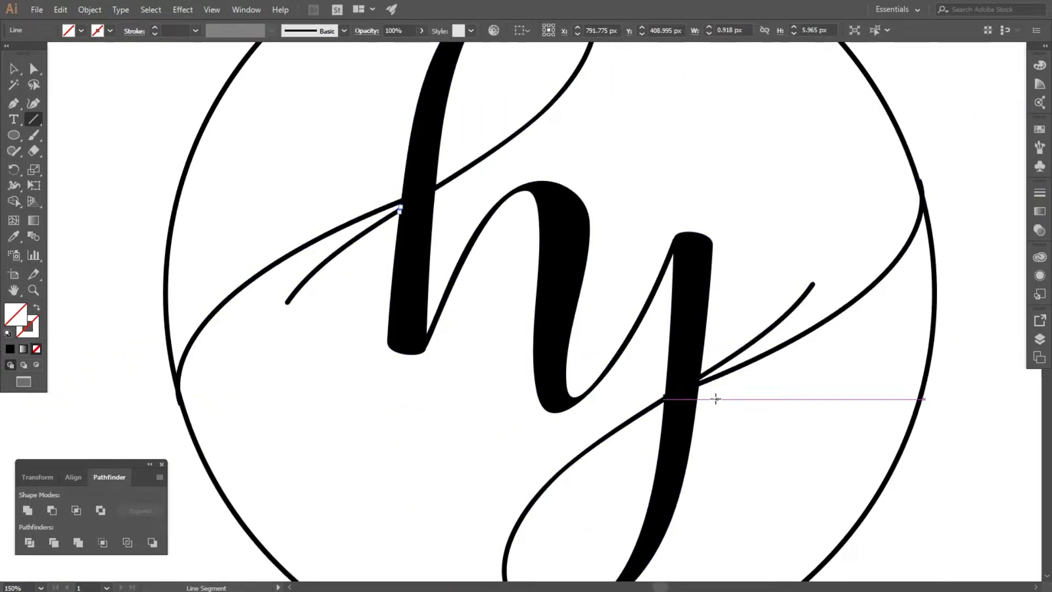
scroll(713, 395, "up", 4)
left_click_drag(669, 306, 669, 318)
scroll(669, 318, "down", 6)
left_click(12, 70)
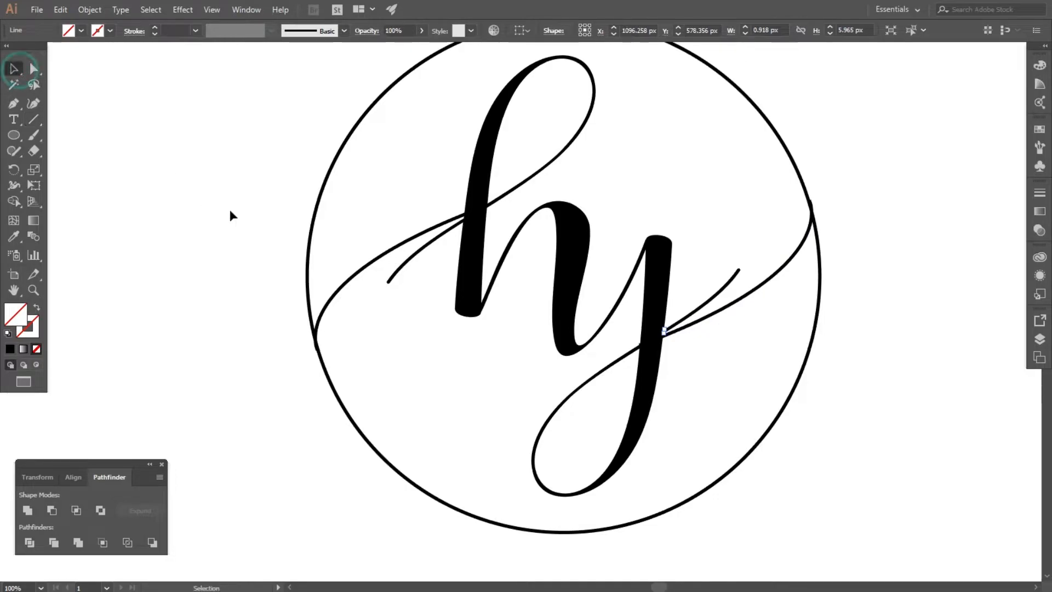
Step: Select all the artwork and remove the short original swashes of the h and the y with the Shape Builder
scroll(228, 211, "down", 2)
left_click_drag(228, 120, 578, 371)
scroll(417, 272, "up", 2)
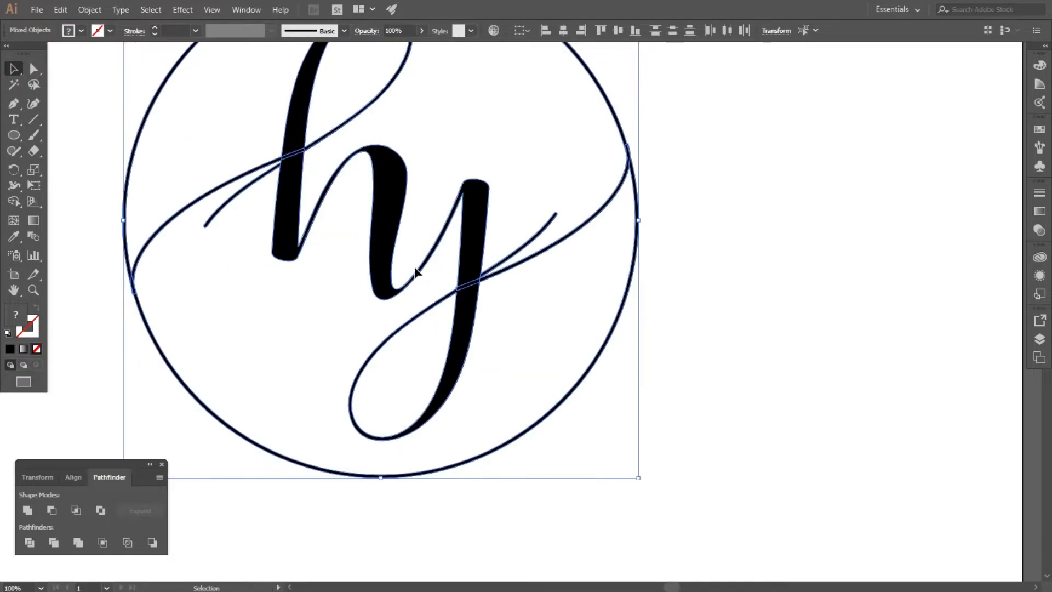
left_click(14, 201)
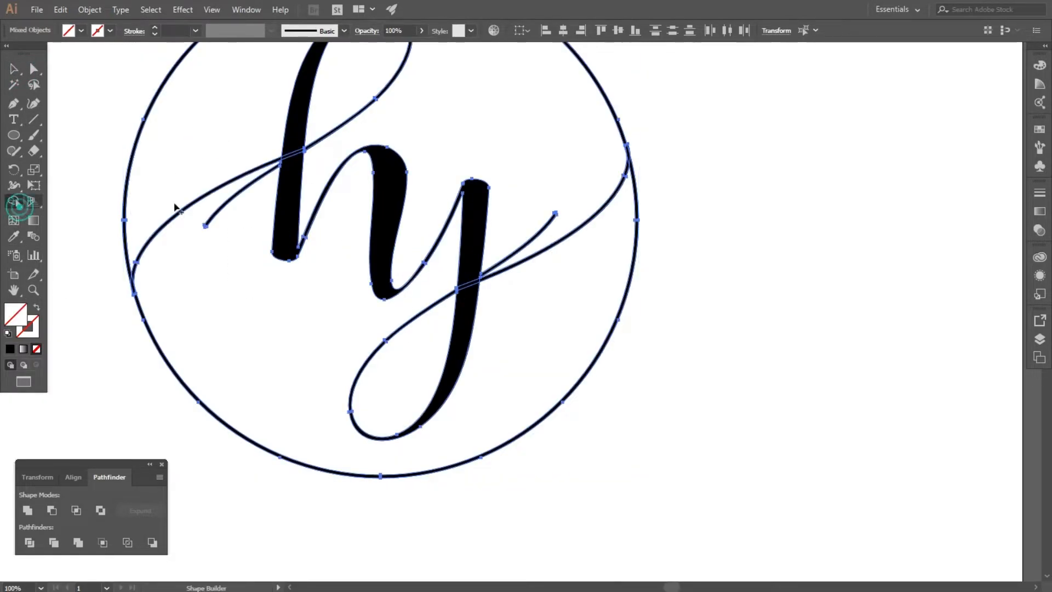
scroll(214, 219, "up", 2)
left_click(218, 218, "alt")
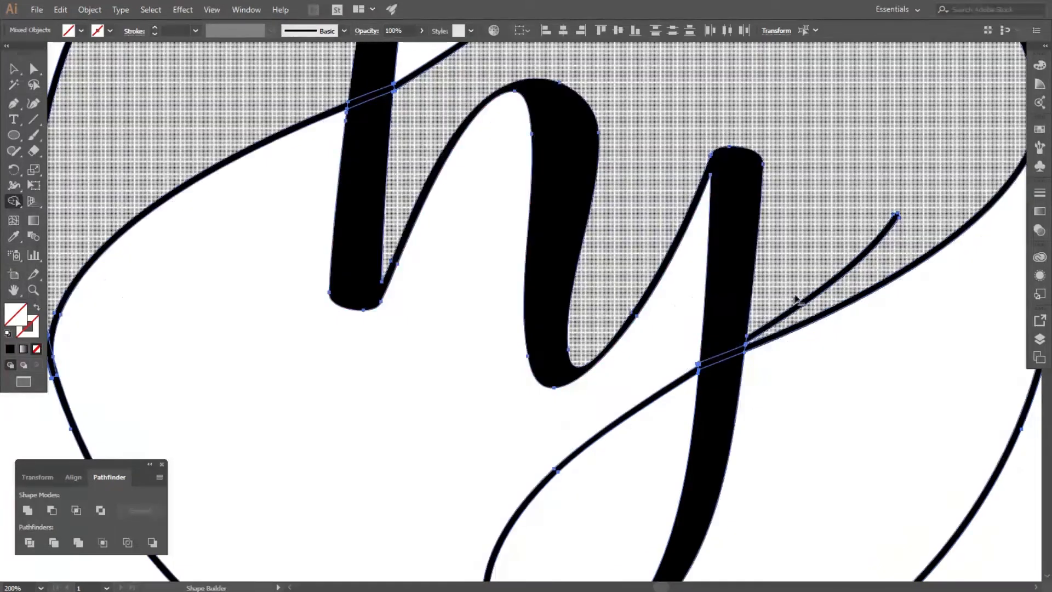
left_click(866, 241, "alt")
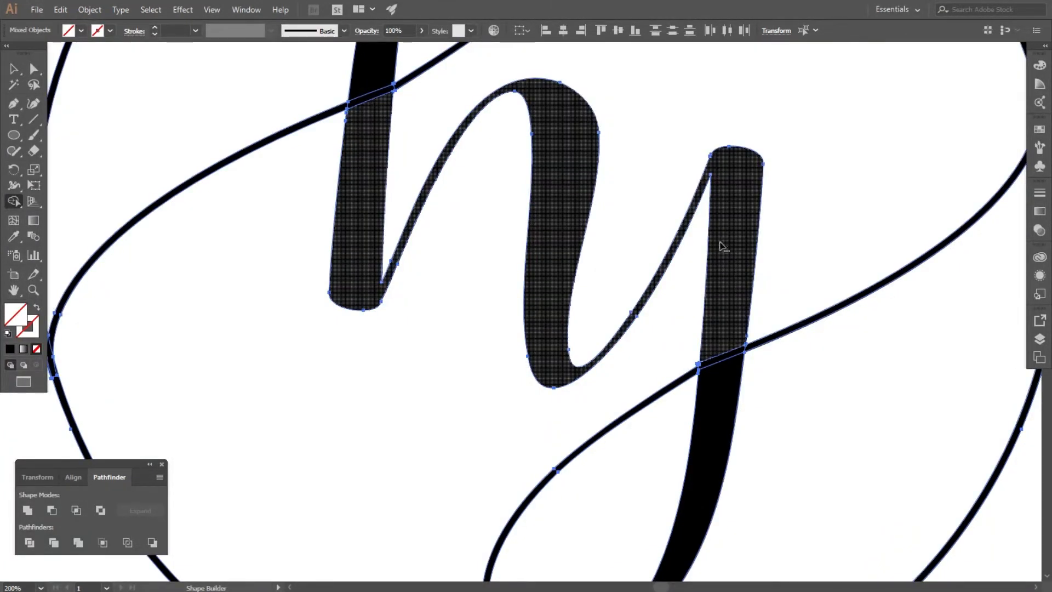
scroll(722, 247, "down", 2)
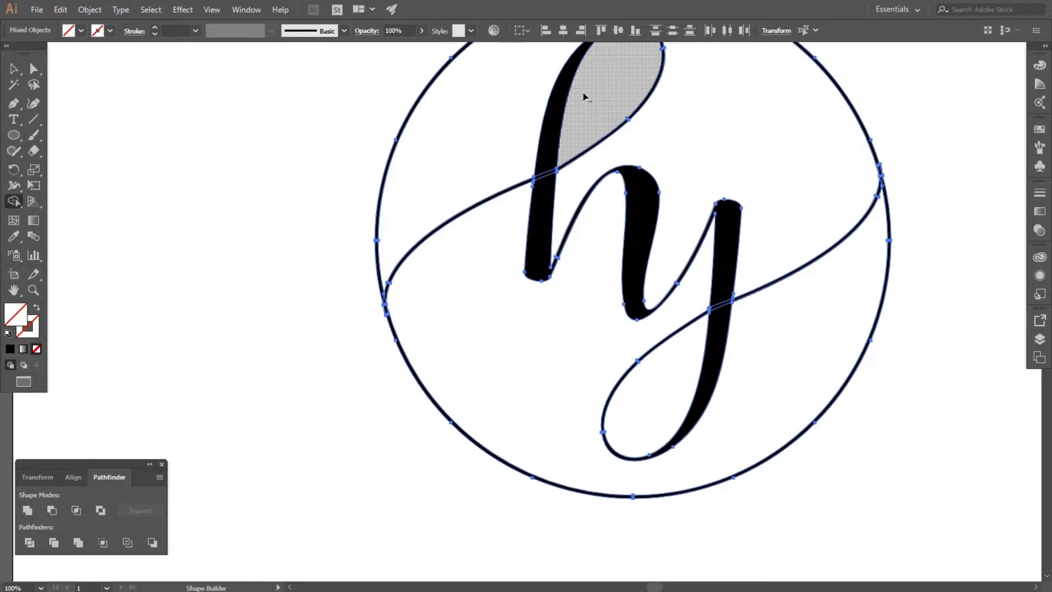
key("v")
left_click(187, 233)
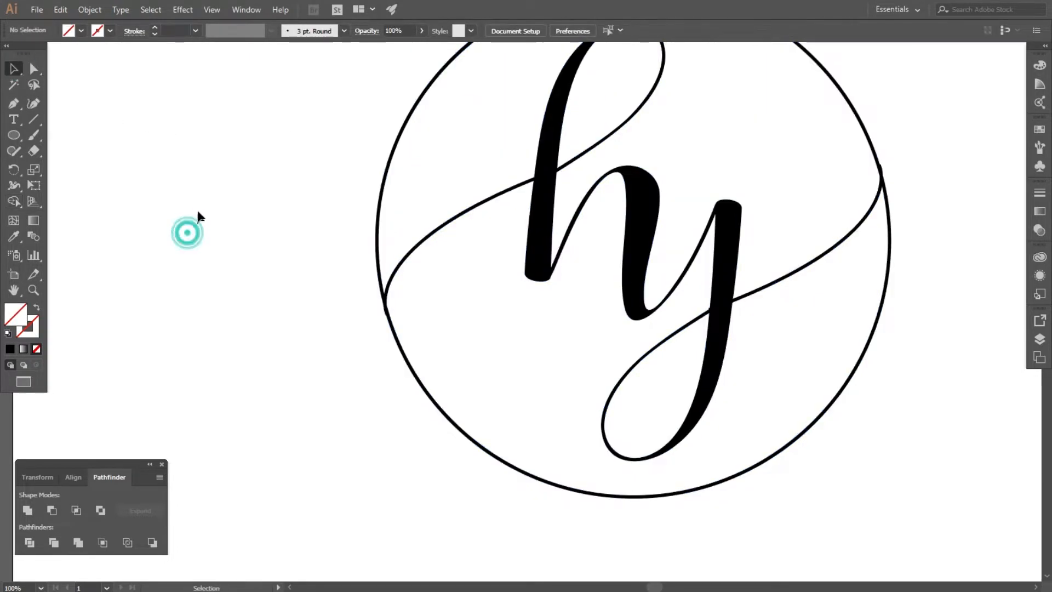
Step: Offset the paths of both swash curves by 11 px with miter joins and a miter limit of 4
left_click(430, 236)
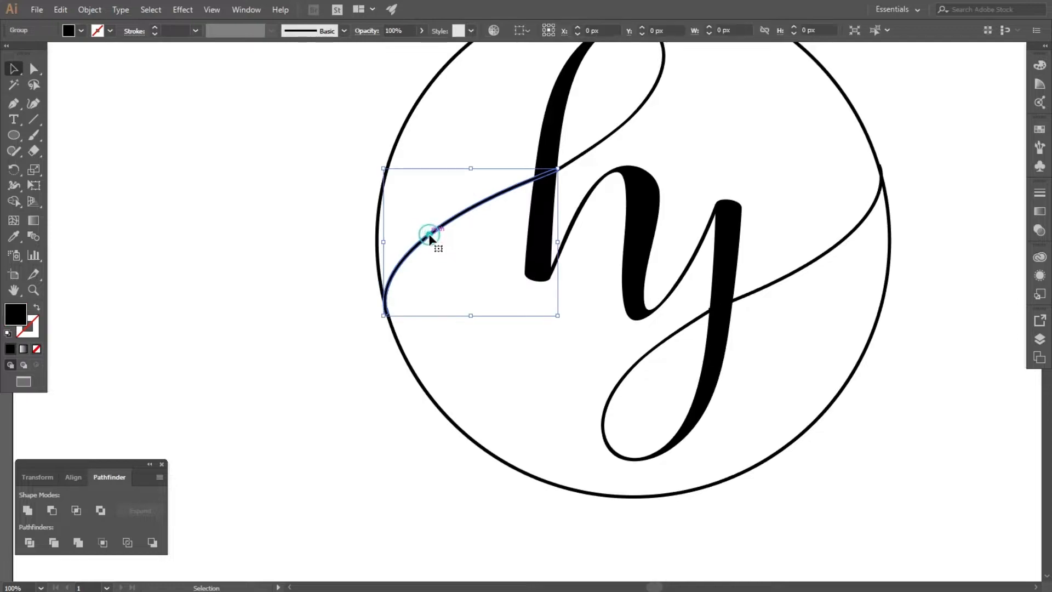
left_click(768, 294, "shift")
left_click(94, 12)
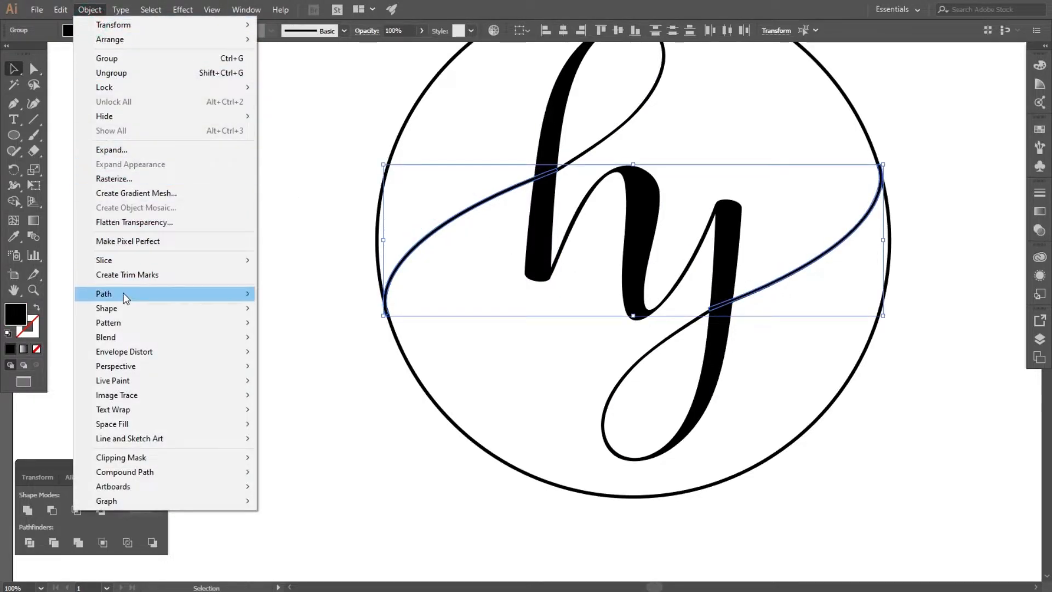
mouse_move(125, 294)
left_click(331, 342)
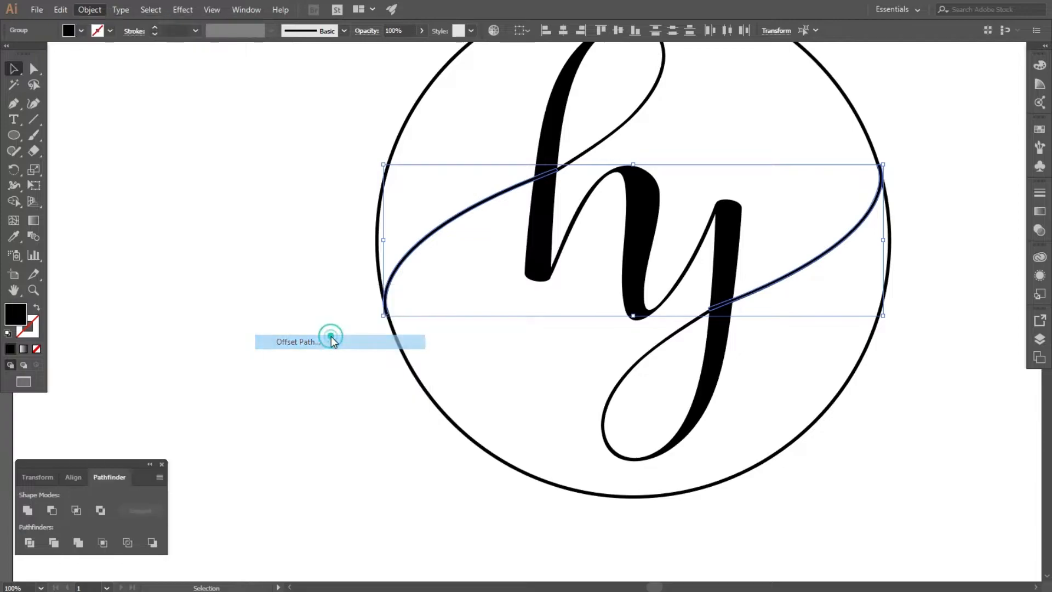
left_click_drag(443, 228, 143, 152)
left_click(143, 254)
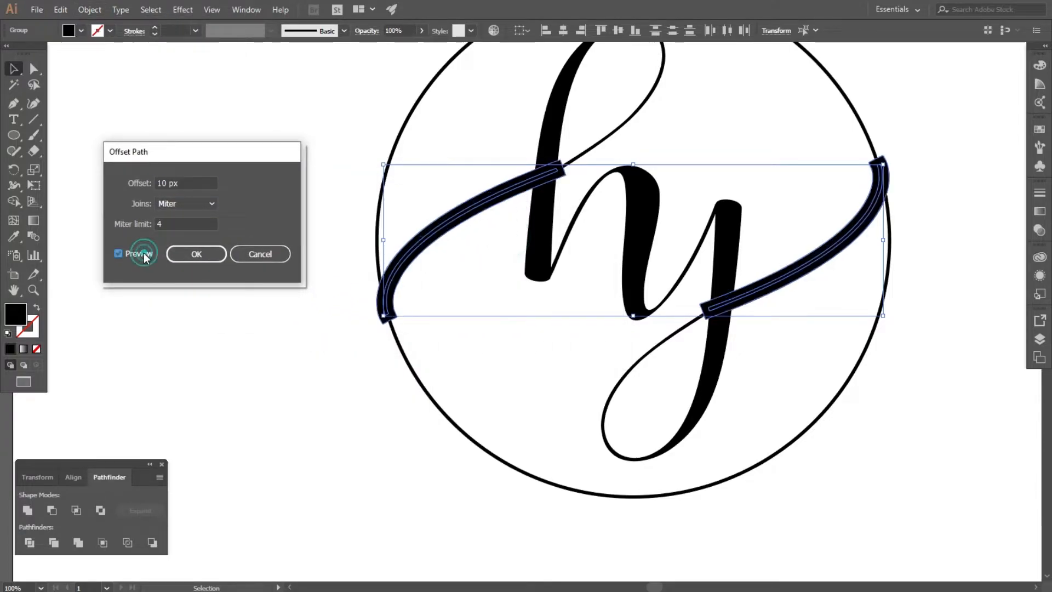
scroll(190, 182, "up", 1)
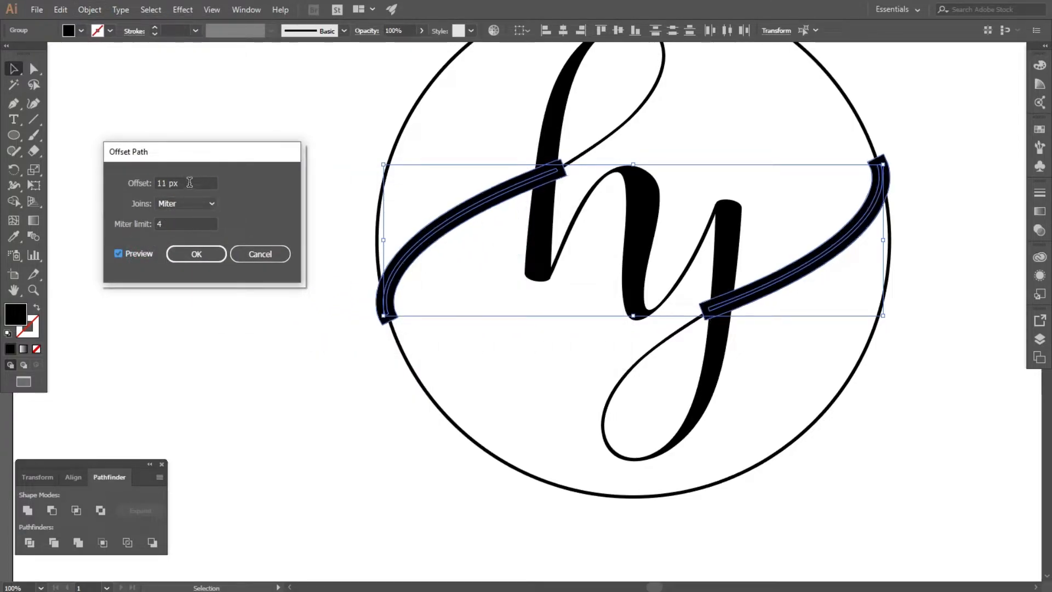
left_click(196, 254)
left_click(230, 174)
Step: Select all the artwork, divide it at its overlaps with Pathfinder Divide, and ungroup the resulting pieces
left_click_drag(260, 133, 944, 315)
left_click(24, 542)
right_click(587, 199)
left_click(616, 285)
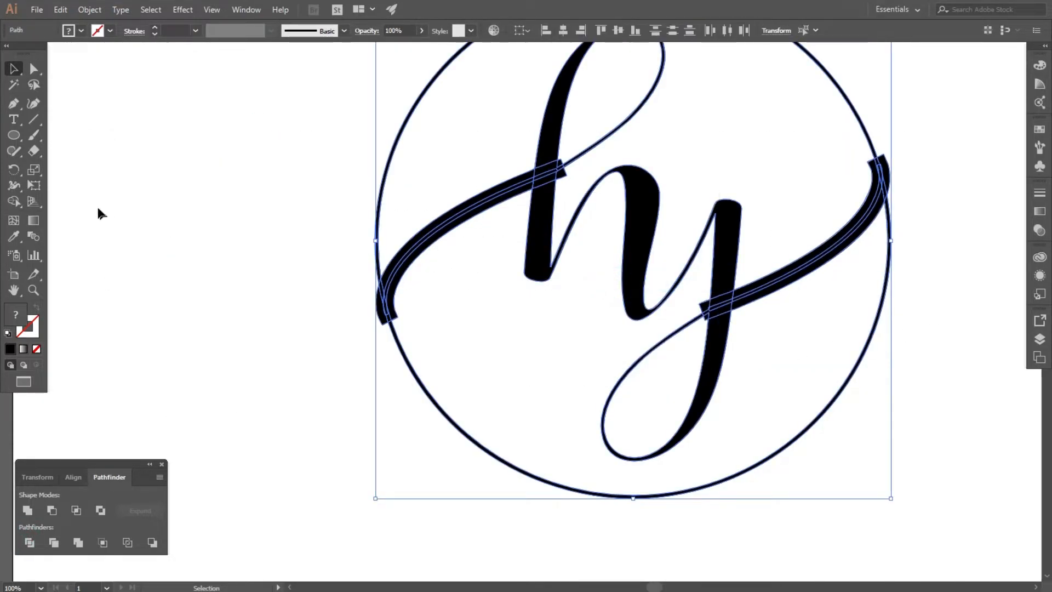
Step: Remove the offset strips along the h's swash and the leftover corners beside its stem with the Shape Builder
left_click(15, 201)
scroll(475, 183, "up", 2)
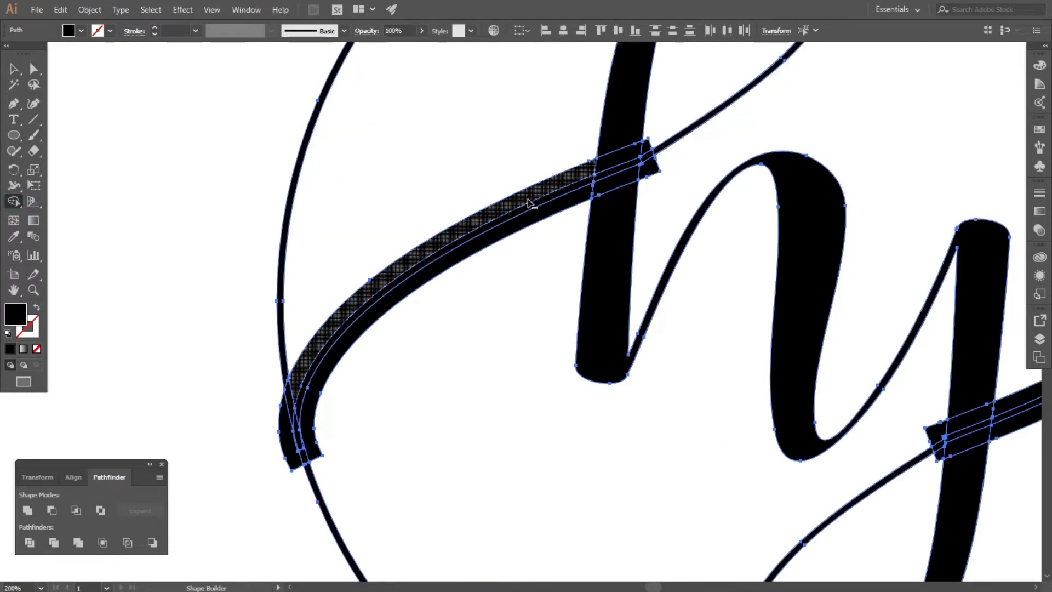
scroll(307, 433, "up", 2)
scroll(474, 181, "down", 3)
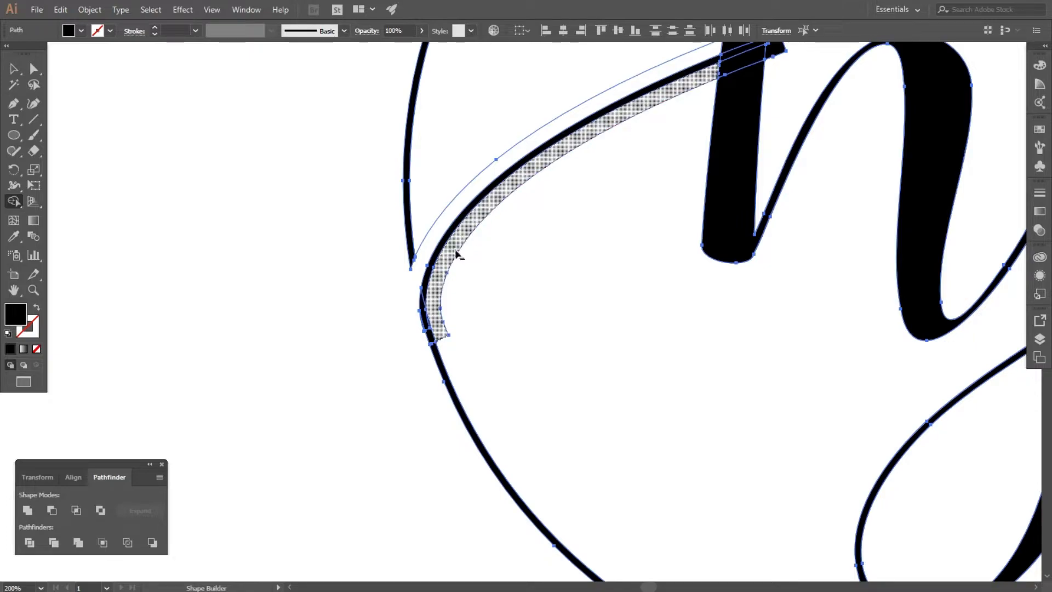
scroll(567, 278, "down", 5)
scroll(592, 285, "up", 5)
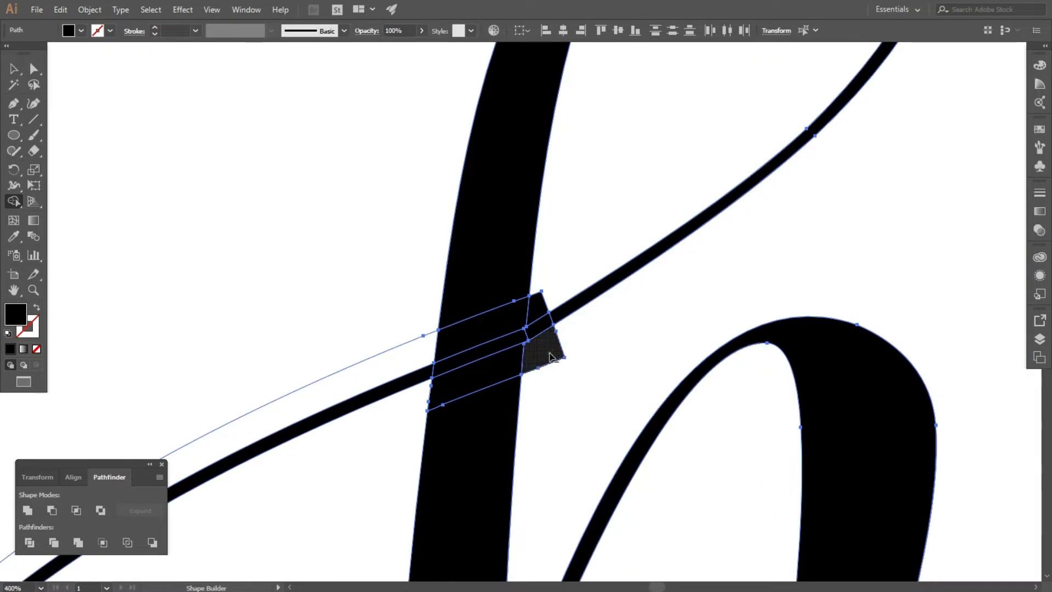
left_click(542, 300, "alt")
left_click(550, 347, "alt")
Step: Remove the offset strips along the y's swash and where it meets the circle with the Shape Builder
scroll(484, 245, "down", 6)
scroll(627, 300, "up", 6)
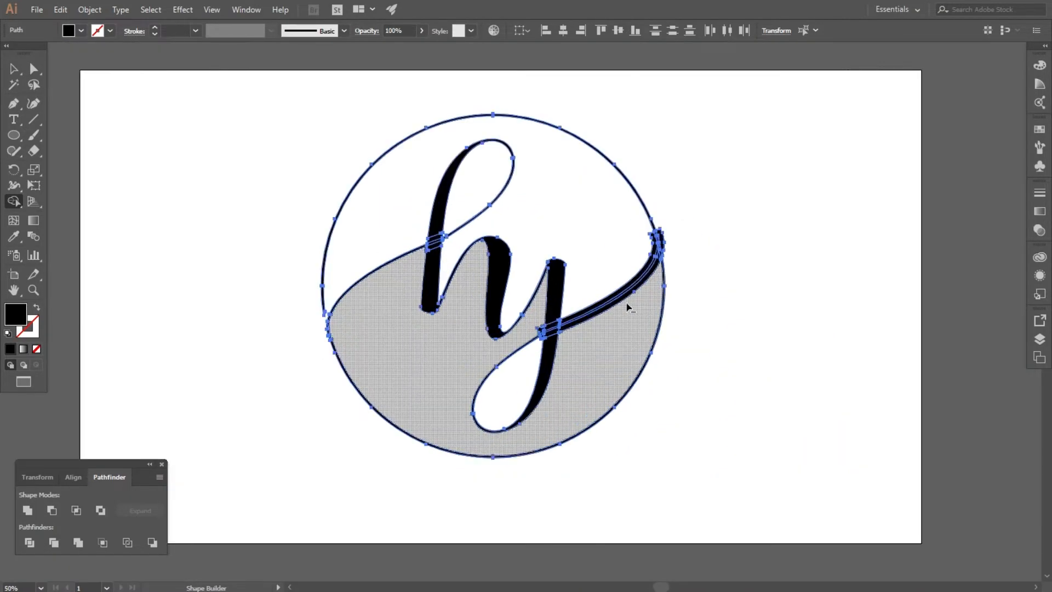
scroll(643, 277, "down", 5)
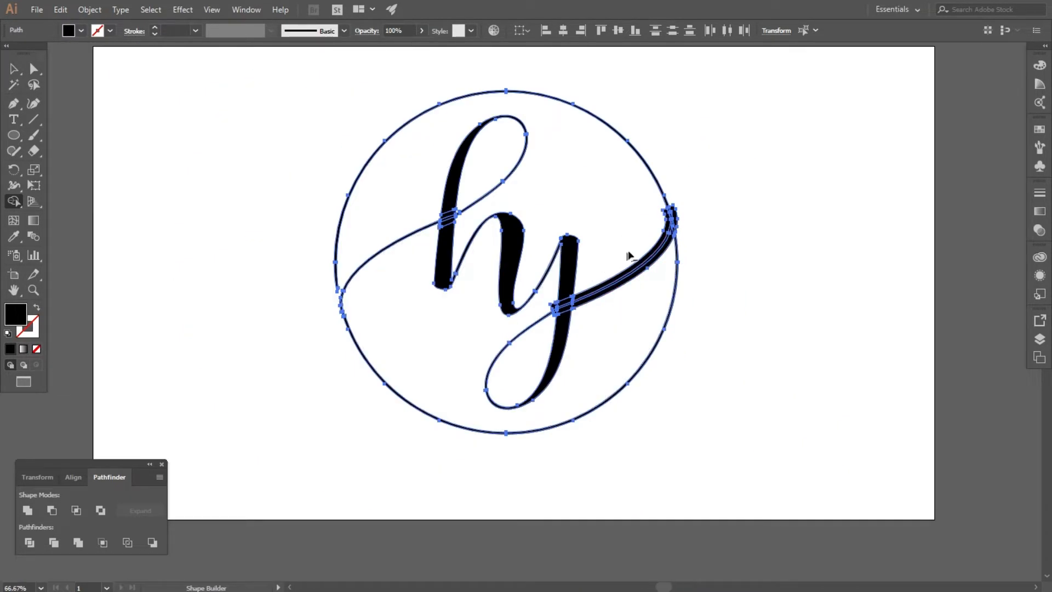
scroll(679, 229, "up", 5)
left_click(672, 234, "alt")
left_click(667, 225, "alt")
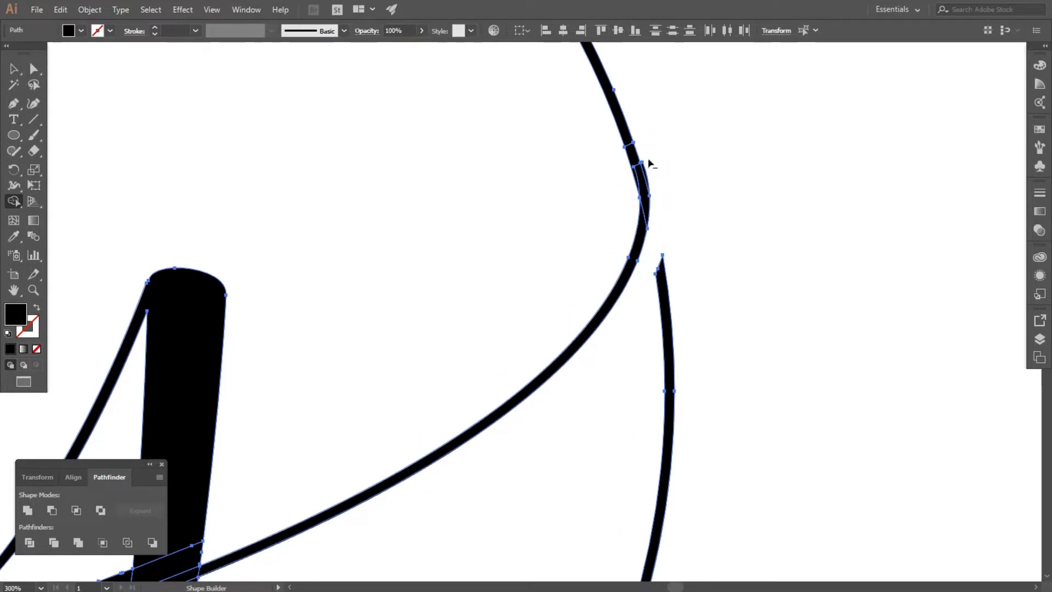
scroll(651, 164, "up", 5)
left_click(630, 226, "alt")
Step: Remove the leftover offset corners beside the y's stem where its loop crosses
scroll(681, 237, "down", 8)
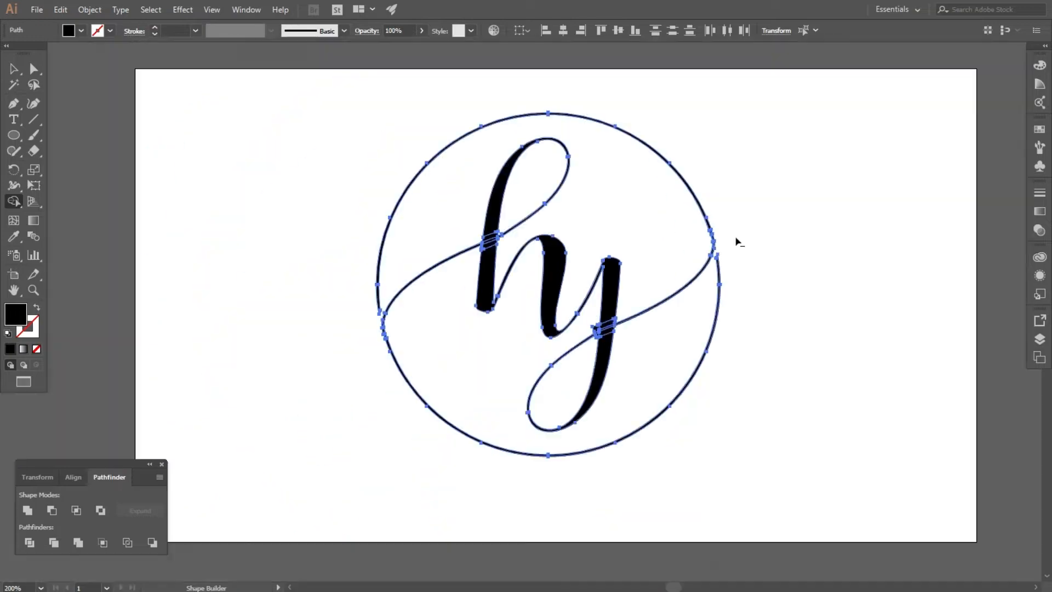
scroll(556, 365, "up", 6)
left_click(554, 365, "alt")
left_click(560, 410, "alt")
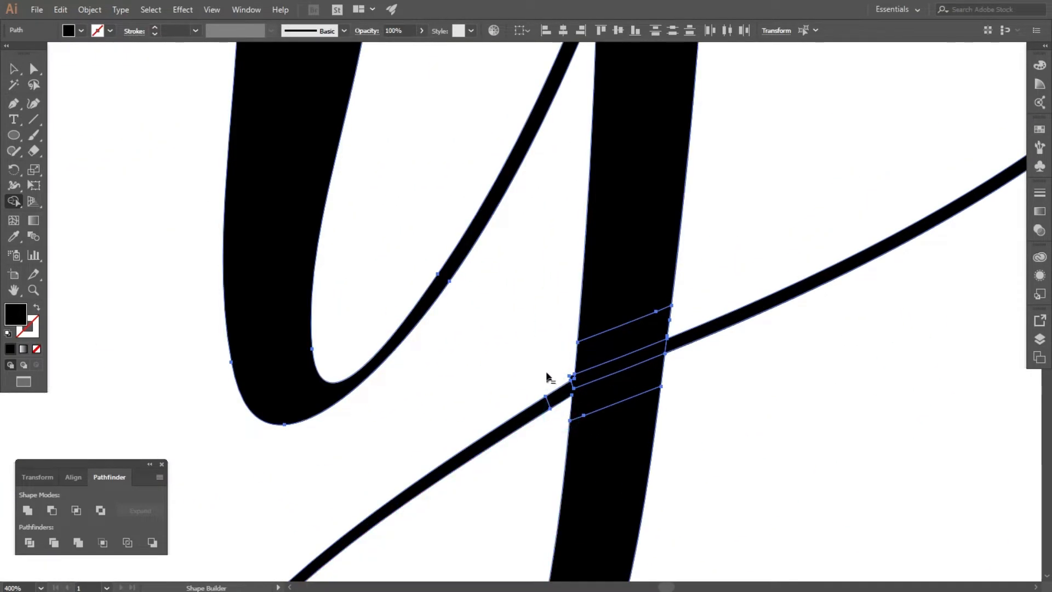
Step: Merge the divided pieces of the y's stem with its loop and swash using the Shape Builder
scroll(546, 376, "down", 6)
scroll(691, 296, "up", 7)
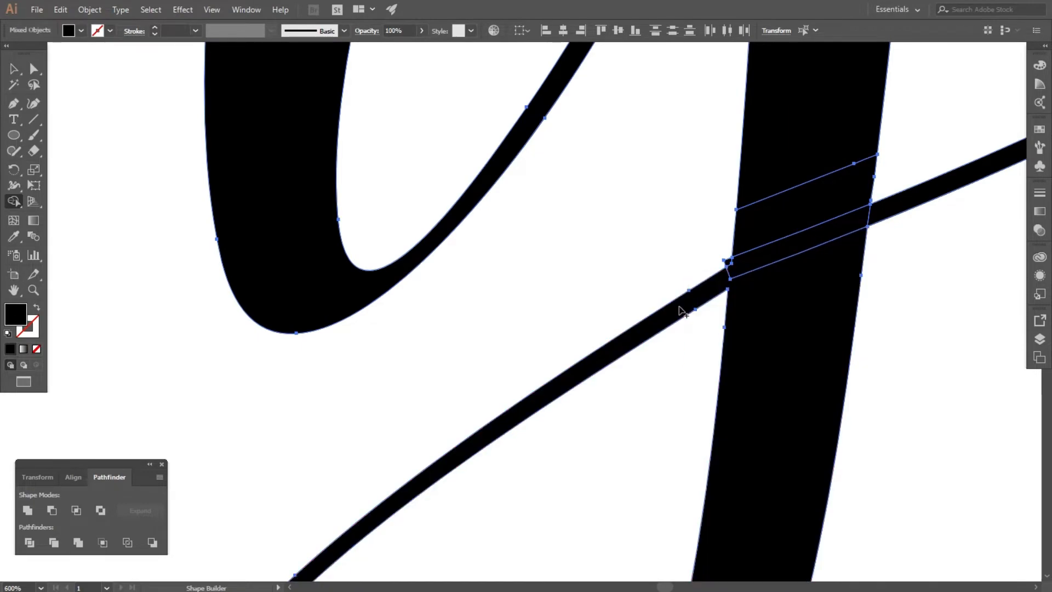
scroll(731, 277, "up", 4)
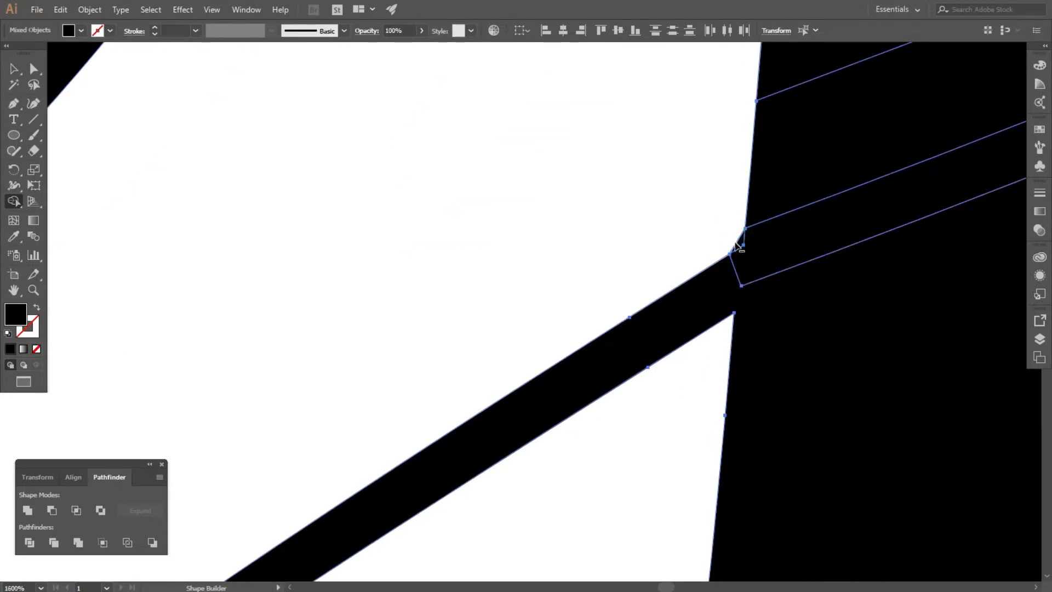
scroll(722, 226, "down", 2)
left_click_drag(712, 169, 716, 314)
left_click_drag(850, 207, 733, 254)
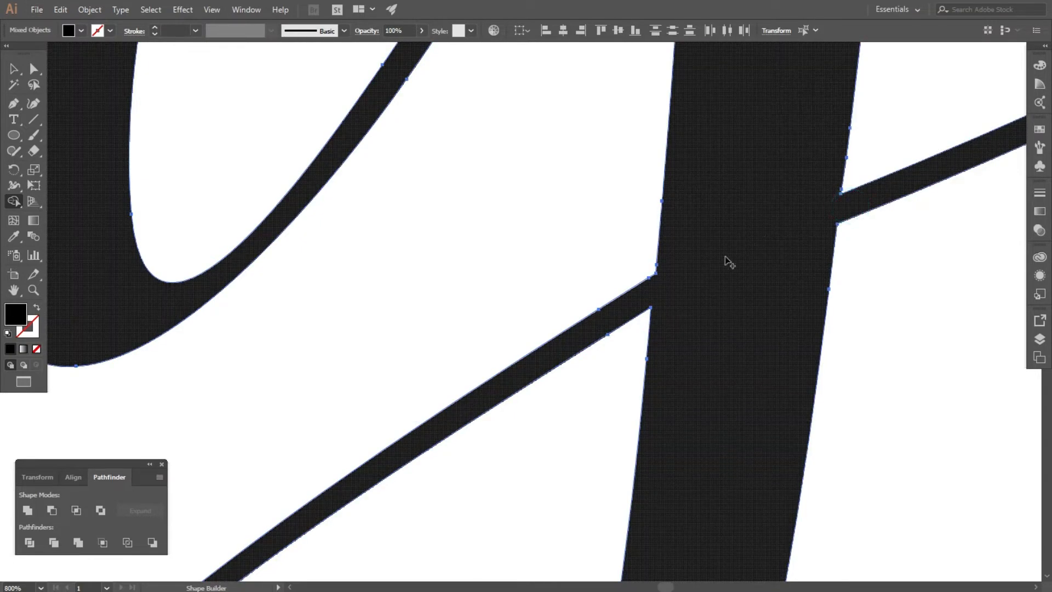
Step: Merge the divided pieces of the h's stem with its loop and swash using the Shape Builder
scroll(739, 258, "down", 5)
scroll(502, 132, "up", 4)
left_click_drag(598, 234, 646, 199)
scroll(675, 173, "up", 3)
left_click_drag(333, 298, 324, 305)
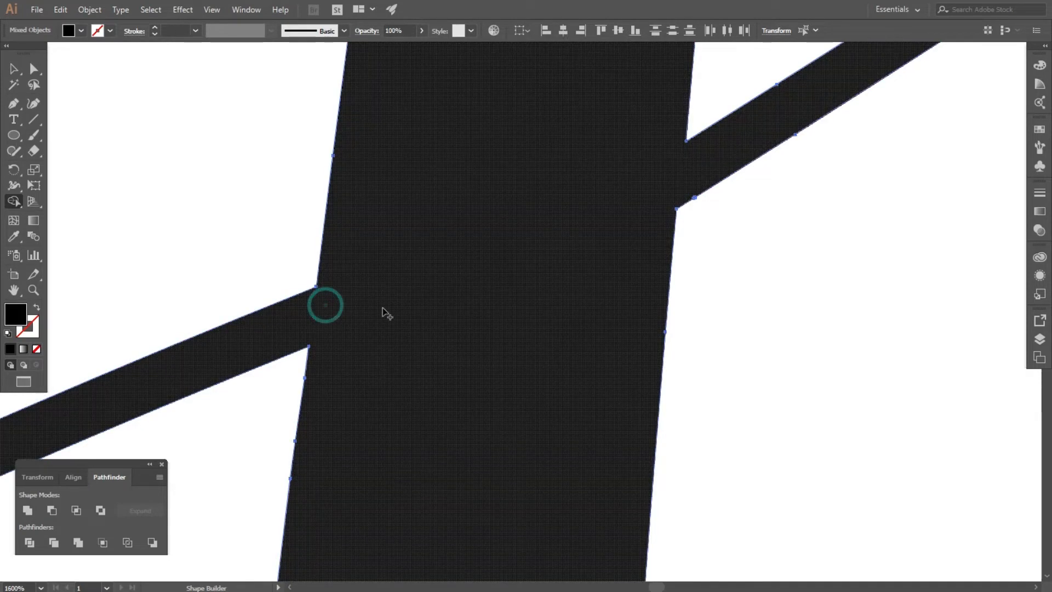
Step: Merge the overlapping segments where the h's swash flows into the lower arc of the circle
scroll(323, 305, "down", 8)
scroll(340, 437, "up", 5)
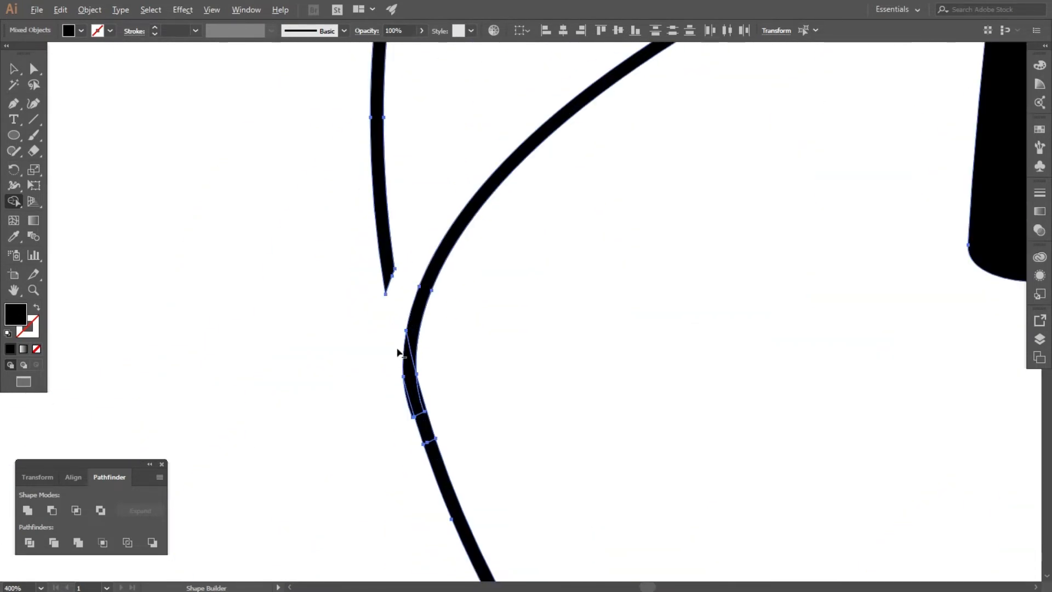
scroll(421, 357, "down", 1)
scroll(422, 359, "up", 3)
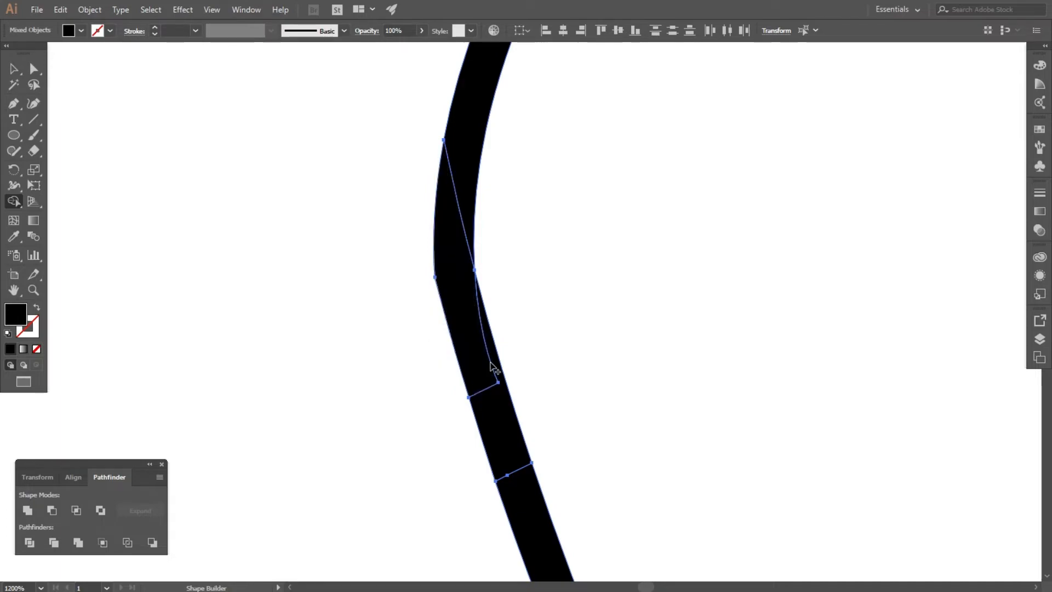
mouse_move(501, 436)
left_mouse_down()
mouse_move(472, 312)
mouse_move(473, 198)
mouse_move(460, 258)
left_mouse_up()
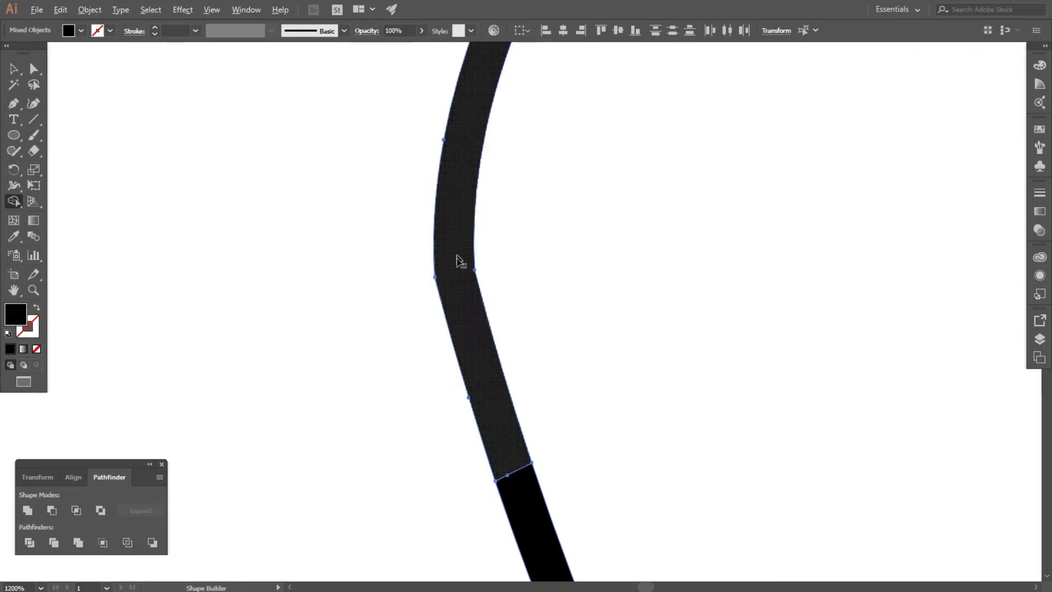
Step: Merge the overlapping segments where the y's swash flows into the upper arc of the circle
scroll(461, 259, "down", 6)
scroll(723, 169, "up", 3)
scroll(723, 170, "up", 3)
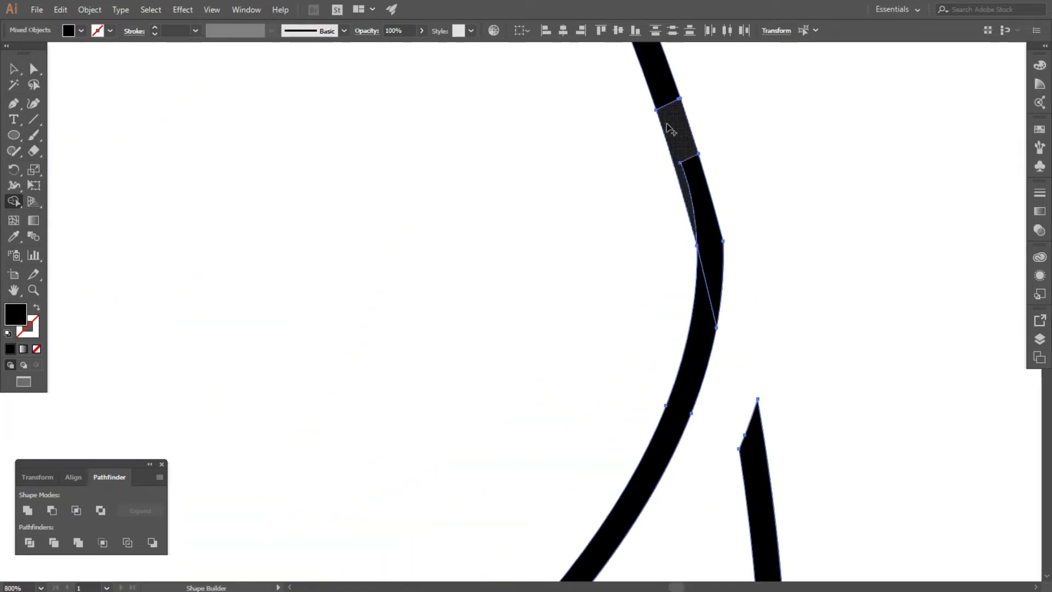
mouse_move(707, 251)
left_mouse_down()
mouse_move(705, 294)
mouse_move(747, 296)
left_mouse_up()
scroll(756, 290, "down", 6)
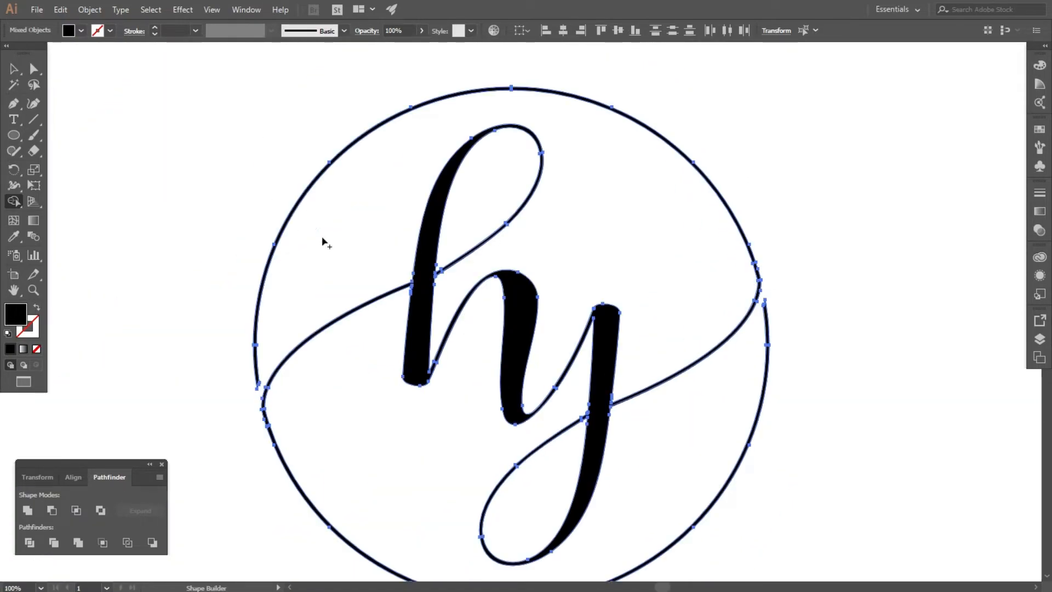
Step: Inspect the merged joins at the letter stems and the circle for leftover pieces, and deselect the artwork
scroll(418, 263, "up", 4)
scroll(483, 303, "up", 3)
scroll(502, 301, "down", 6)
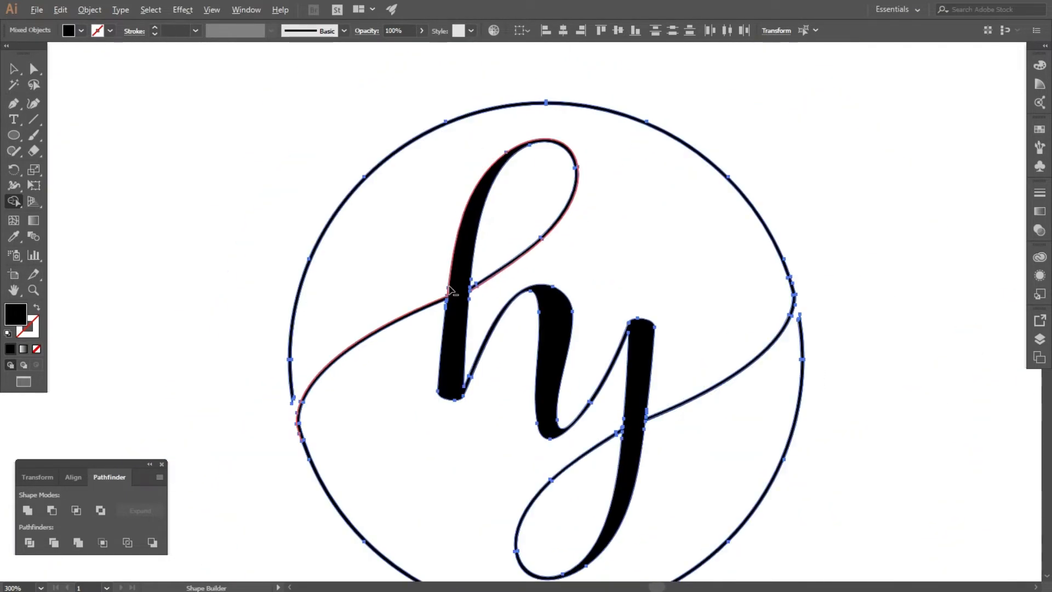
scroll(625, 338, "up", 2)
scroll(623, 338, "down", 2)
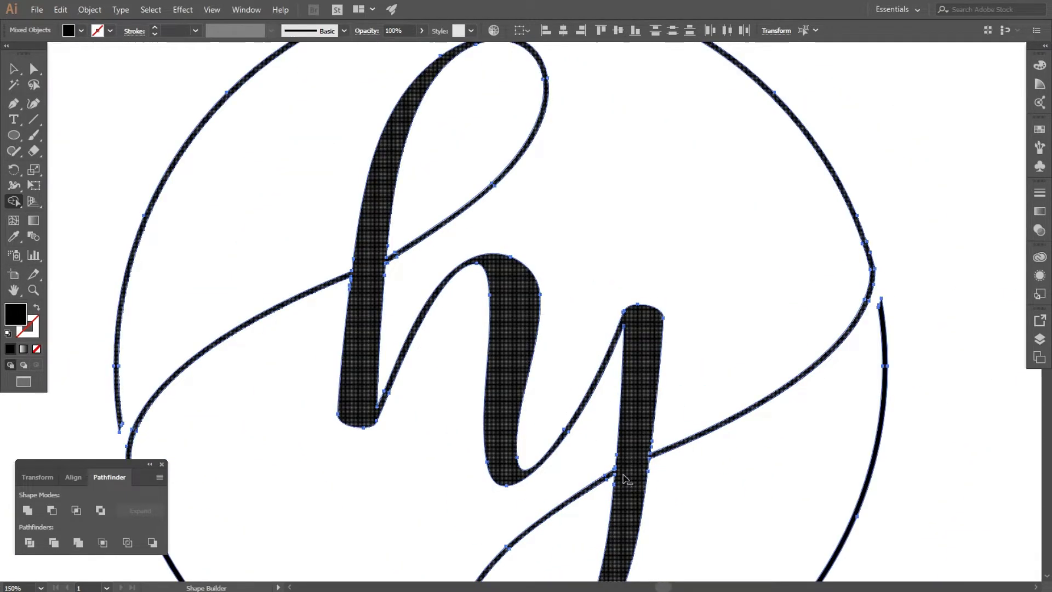
scroll(623, 469, "up", 4)
scroll(603, 463, "down", 3)
scroll(589, 422, "down", 2)
key("v")
left_click(134, 125)
scroll(203, 152, "down", 2)
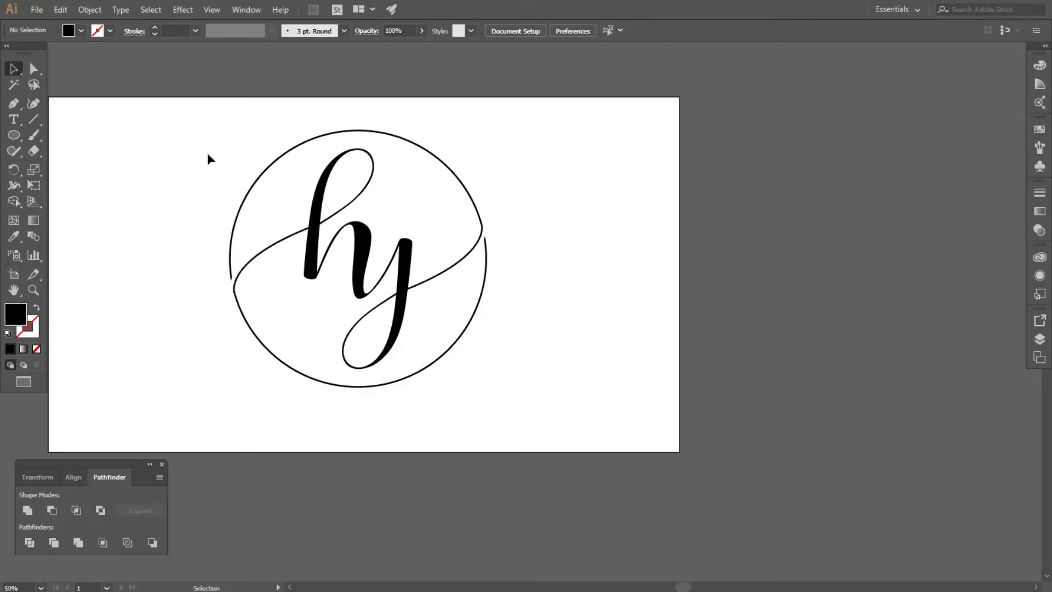
scroll(602, 278, "down", 1)
Step: Select the letters and circle arcs with every piece in its original position and group them into one object
left_click_drag(453, 262, 443, 268)
key("ctrl+z")
left_click_drag(308, 181, 381, 333)
right_click(453, 235)
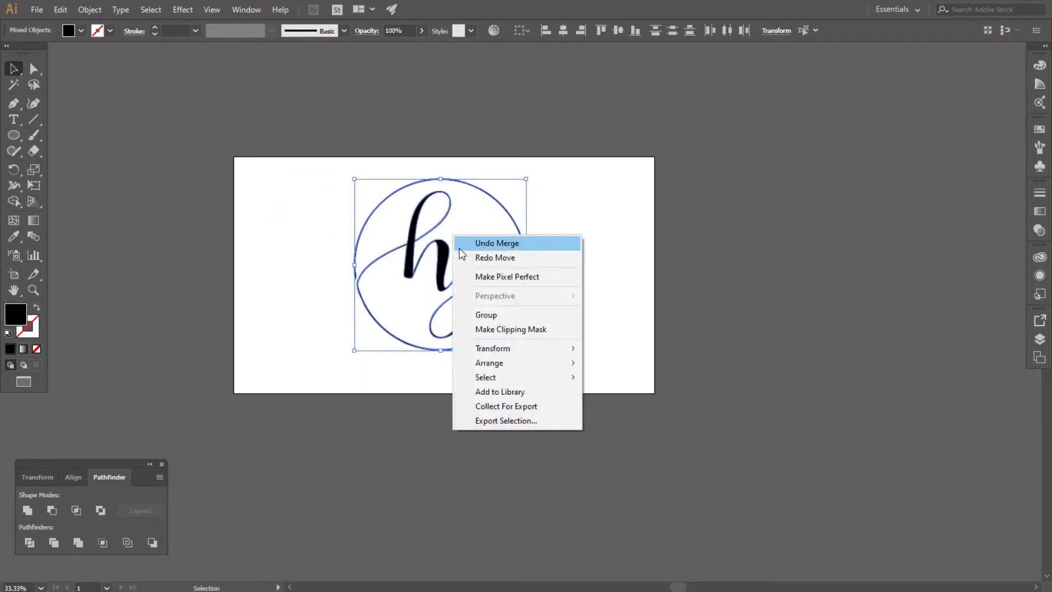
left_click(482, 314)
left_click(550, 311)
Step: Scale the grouped monogram down to about 636 px wide and place it near the artboard's centre
left_click_drag(411, 248, 404, 258)
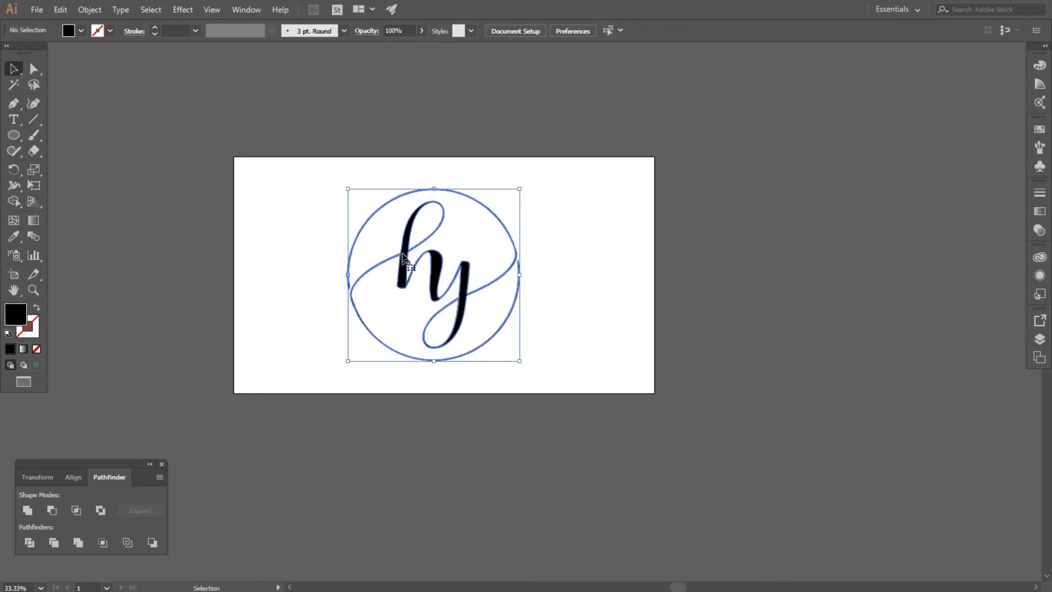
scroll(403, 257, "up", 2)
left_click_drag(640, 125, 608, 161)
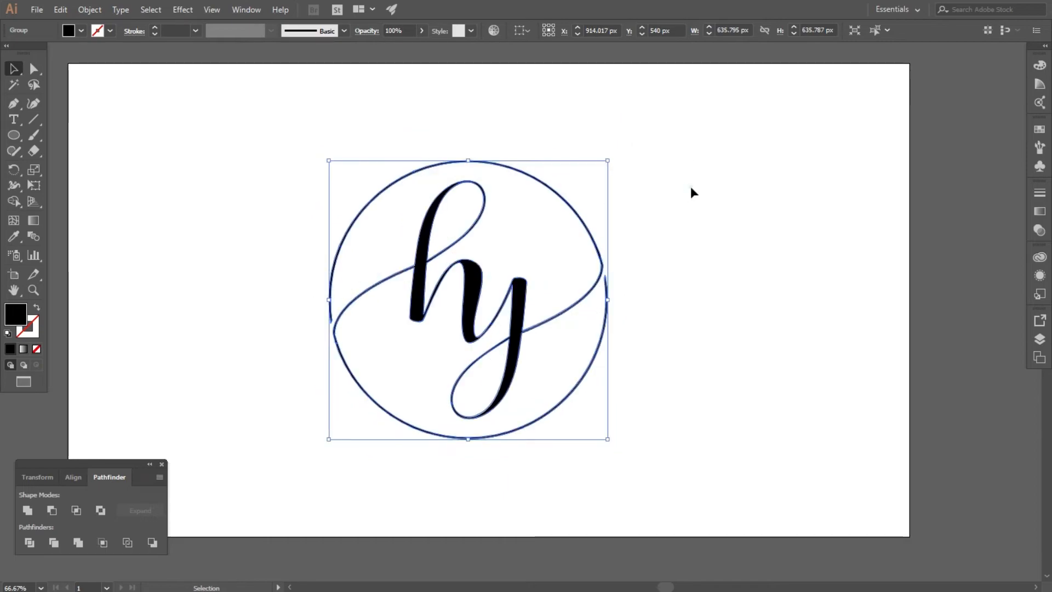
left_click(692, 185)
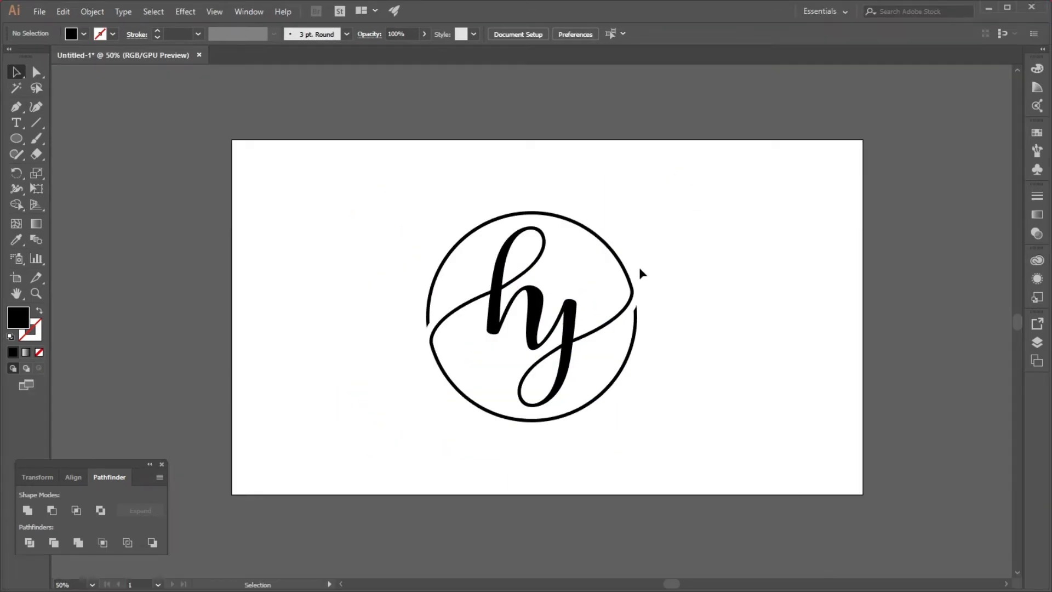
Step: Switch to Photoshop and open the "Place your design here" smart object of Simple-3D-Logo-Mockup.psd for editing
key("super")
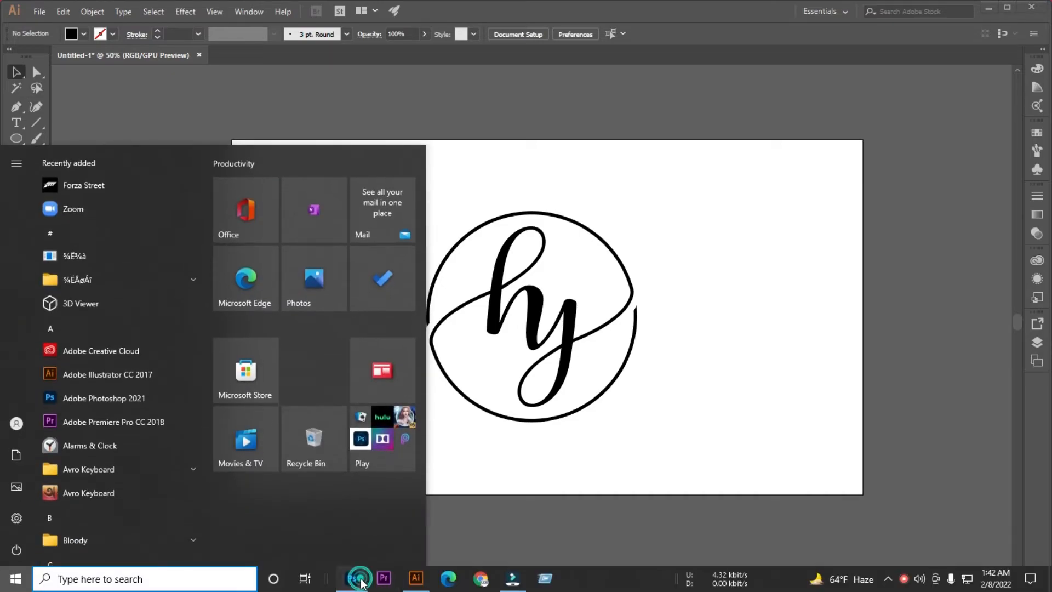
key("Escape")
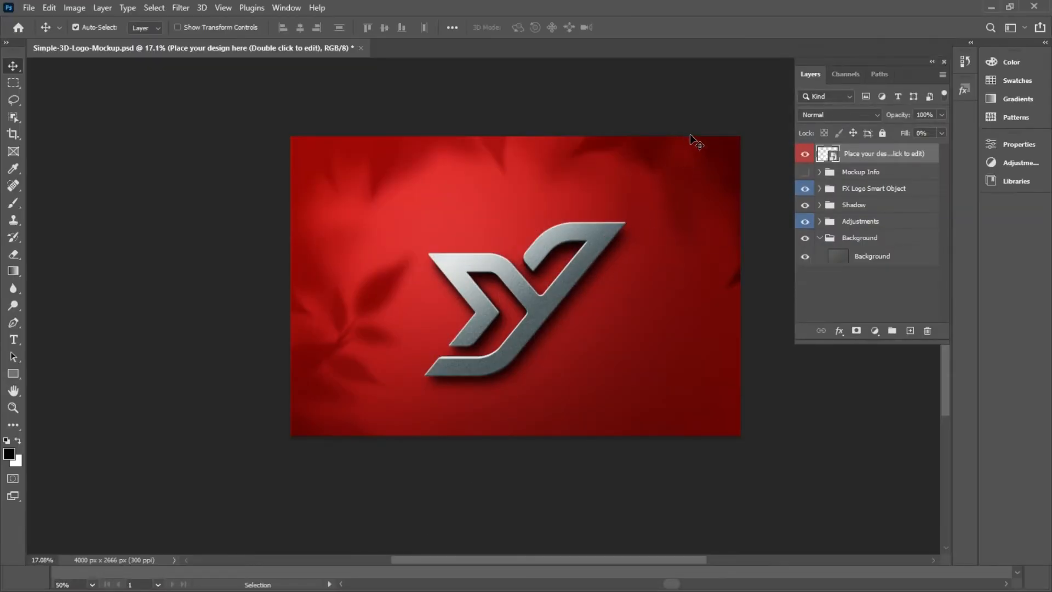
double_click(835, 157)
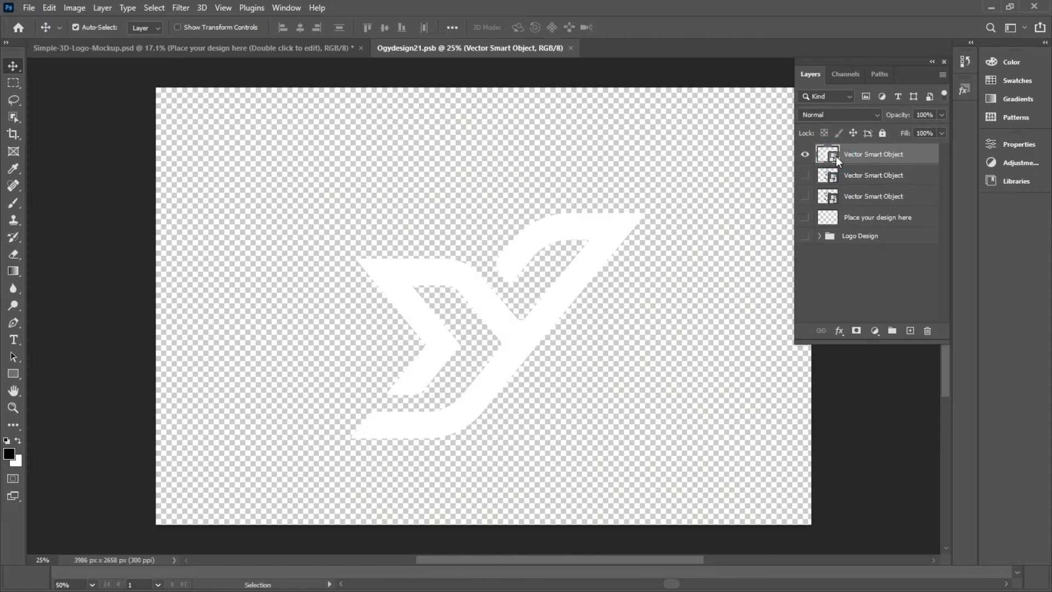
Step: Switch to Illustrator and bring the hy monogram into Photoshop's Ogydesign21.psb document as a vector smart object
key("super")
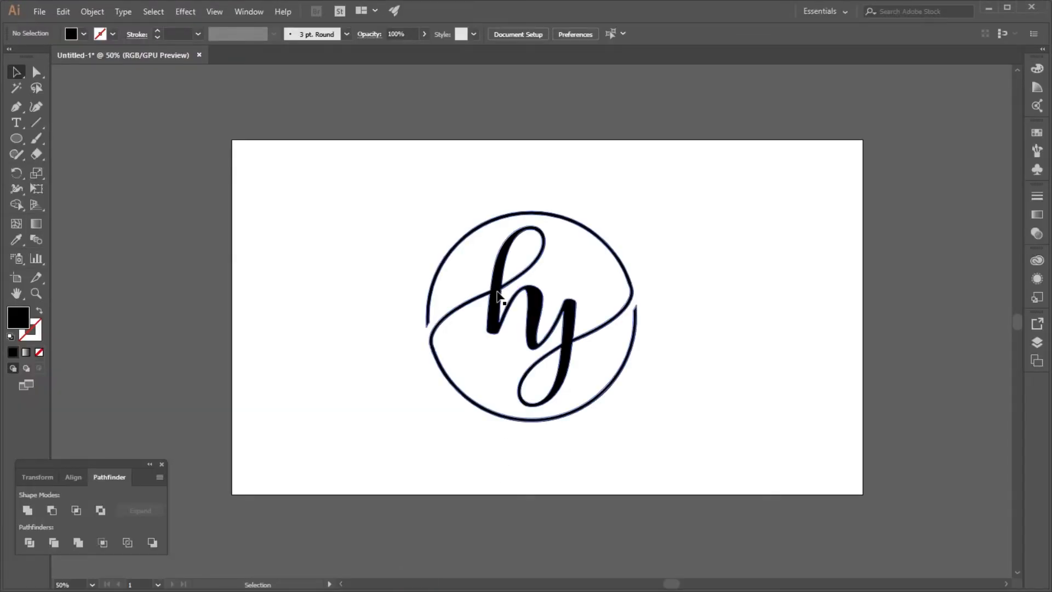
left_click_drag(497, 296, 419, 374)
key("super")
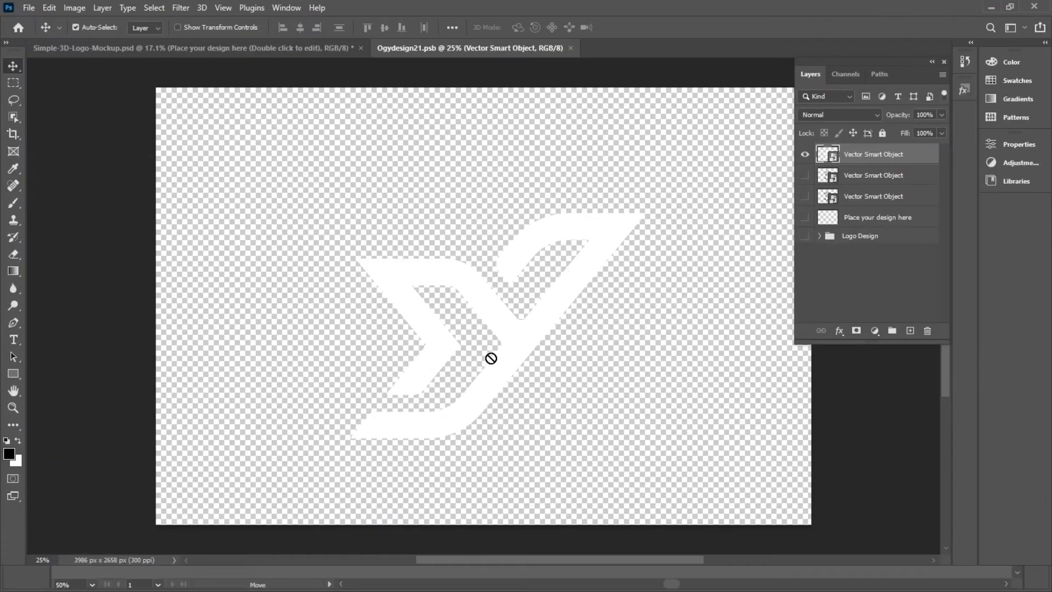
key("ctrl+v")
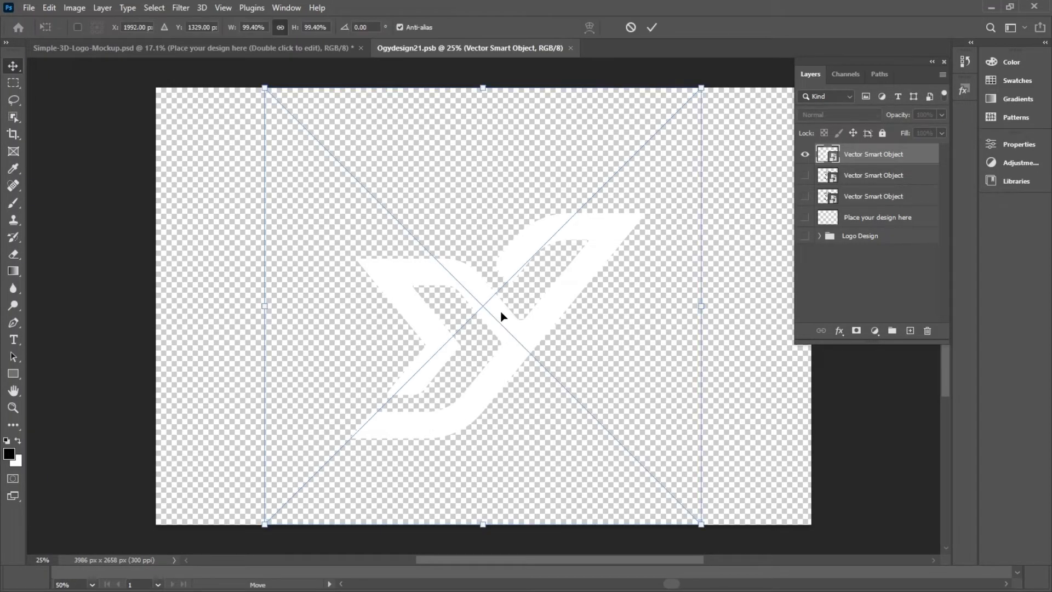
Step: Scale the placed monogram down to 65.54%, keep it centred on the canvas, and commit the placement
left_click_drag(692, 102, 593, 190)
left_click_drag(485, 368, 547, 315)
left_click_drag(646, 143, 608, 180)
left_click_drag(525, 319, 544, 299)
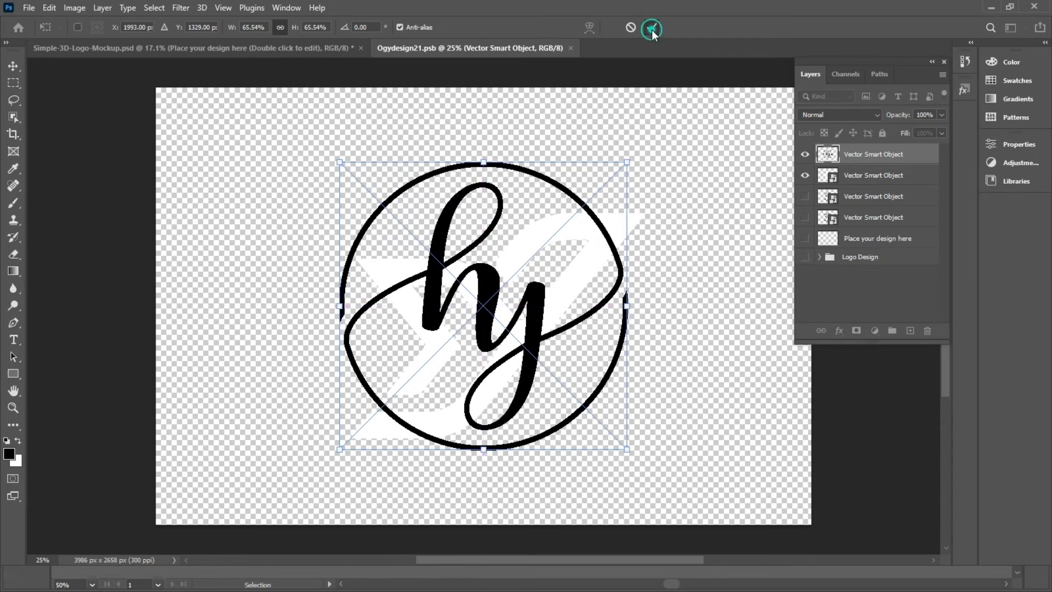
left_click(652, 27)
Step: Hide the old white logo layer, save Ogydesign21.psb, and view the updated Simple-3D-Logo-Mockup.psd
left_click(806, 176)
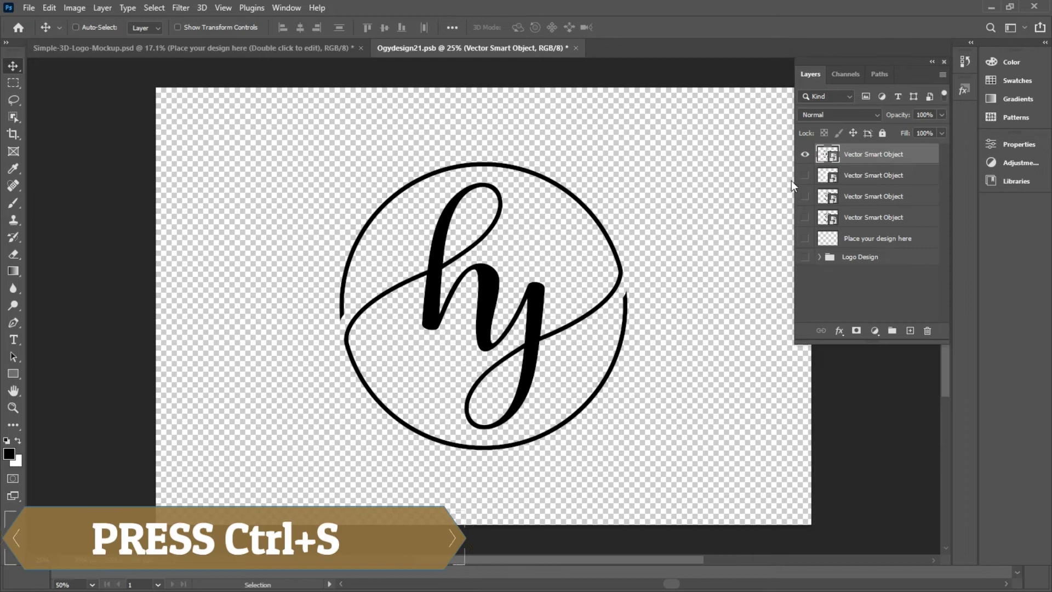
key("ctrl+s")
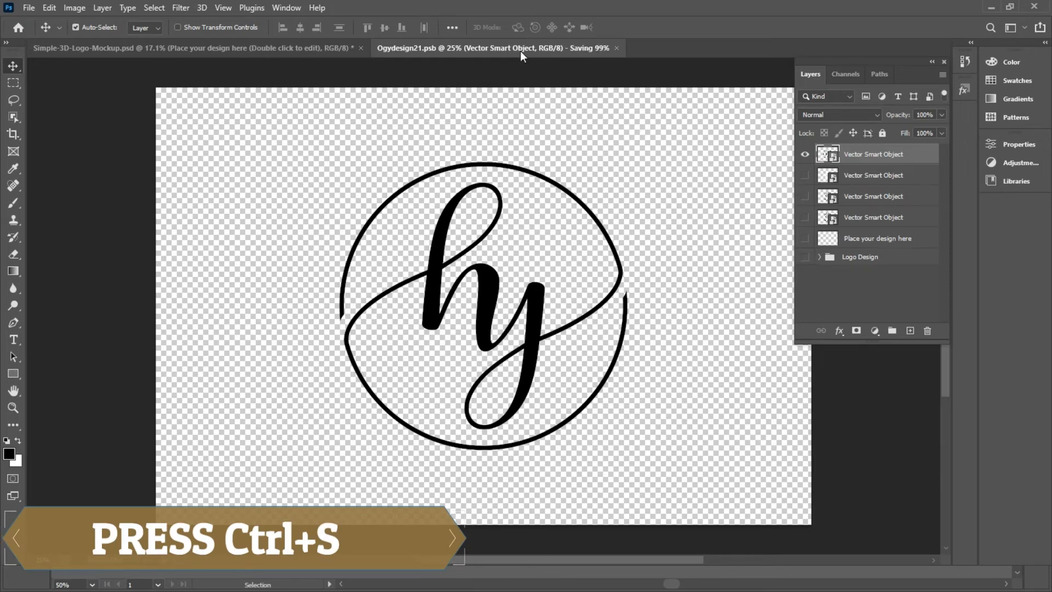
left_click(302, 48)
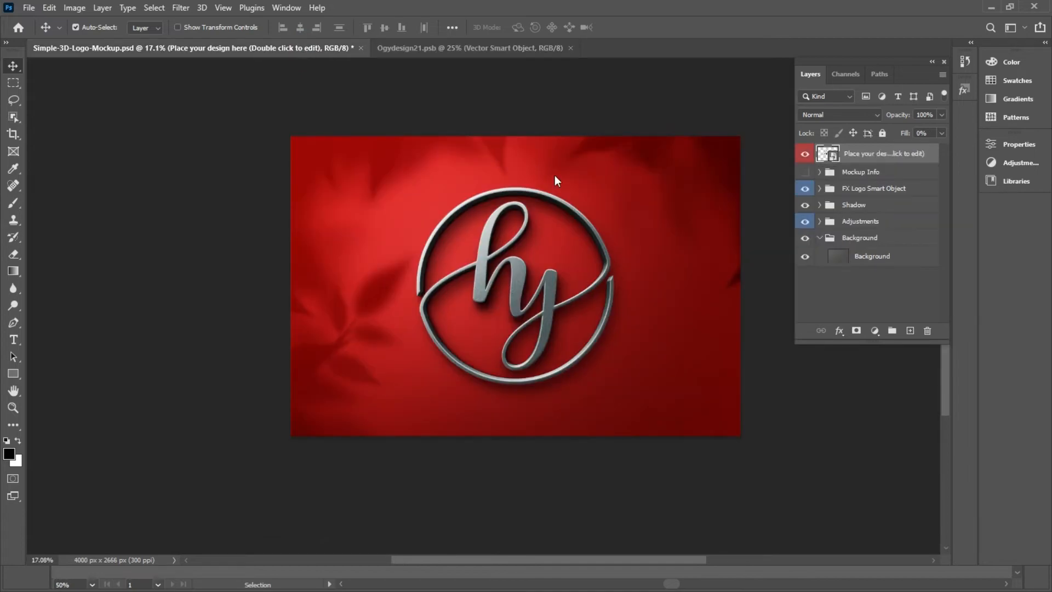
scroll(506, 255, "up", 3)
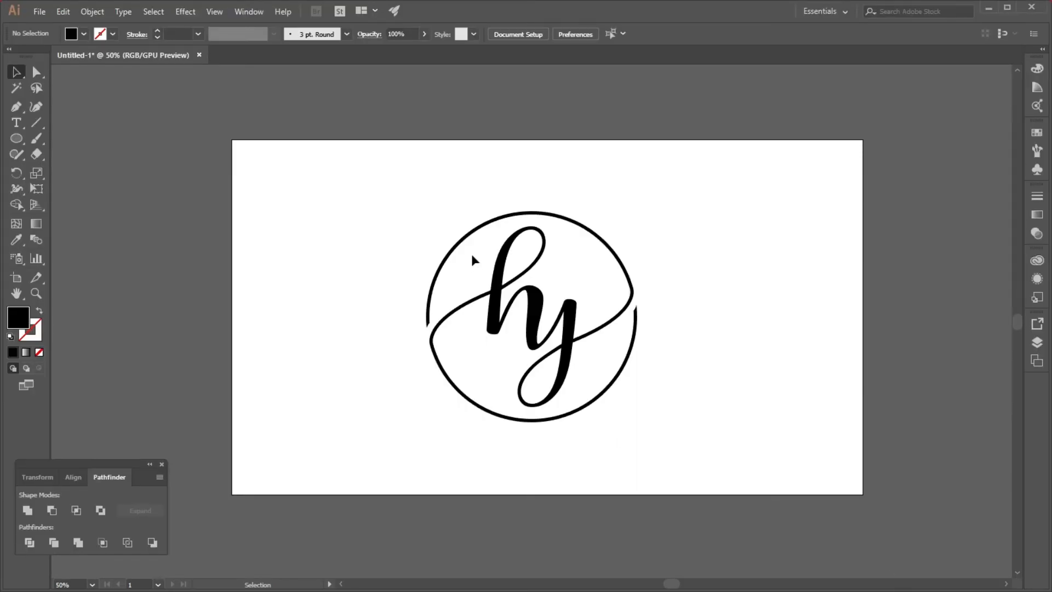
Step: Switch from Illustrator to Photoshop and open the "Your logo here" smart object of Logo_mockup.psd for editing
key("super")
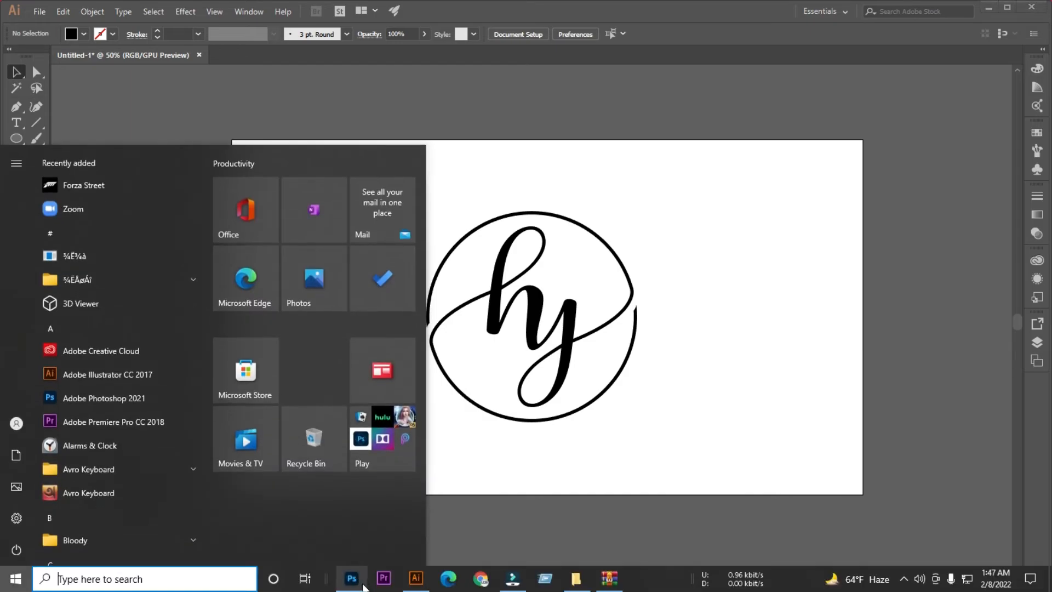
key("super")
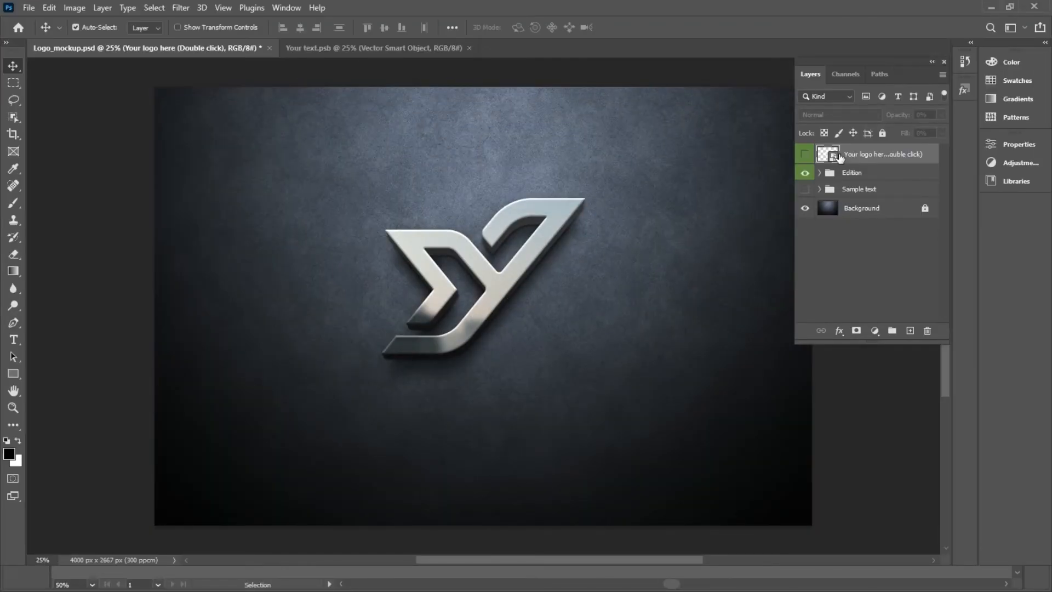
double_click(832, 156)
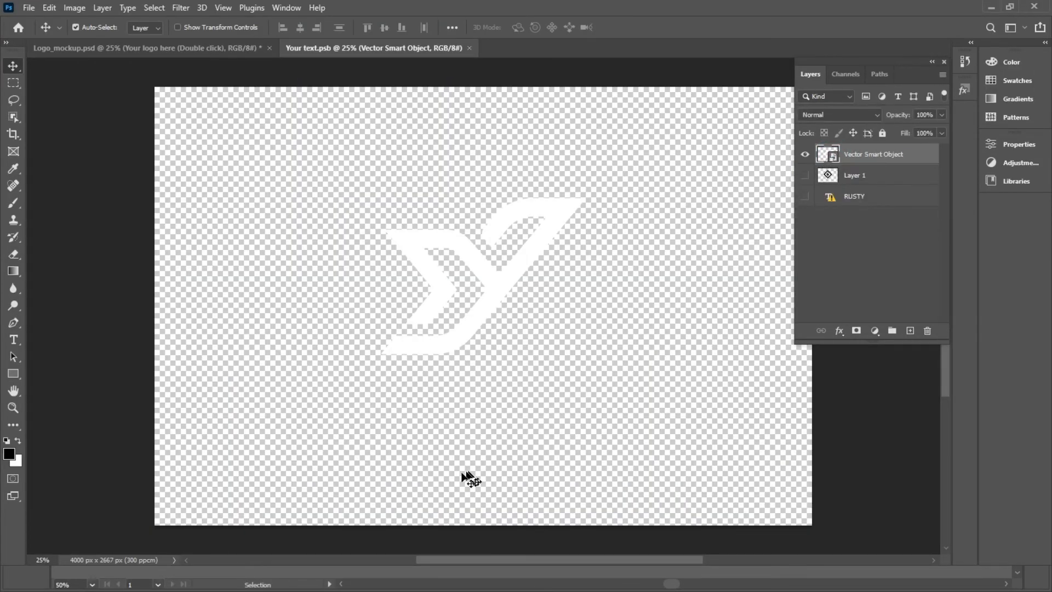
Step: Switch to Illustrator and bring the hy monogram into Photoshop's Your text.psb document as a vector smart object
key("super")
key("super")
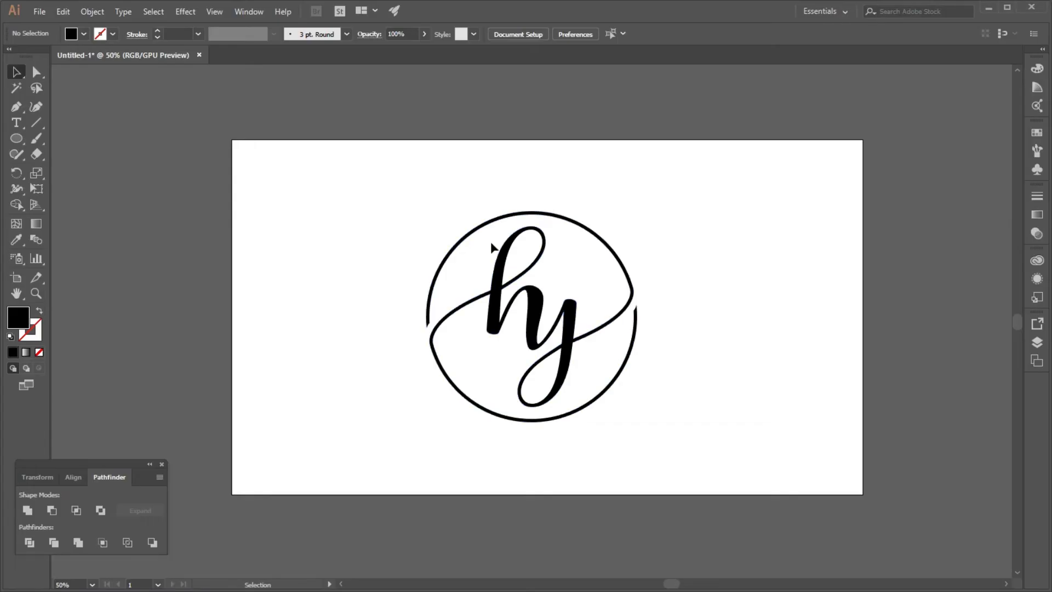
left_click_drag(496, 277, 406, 409)
key("super")
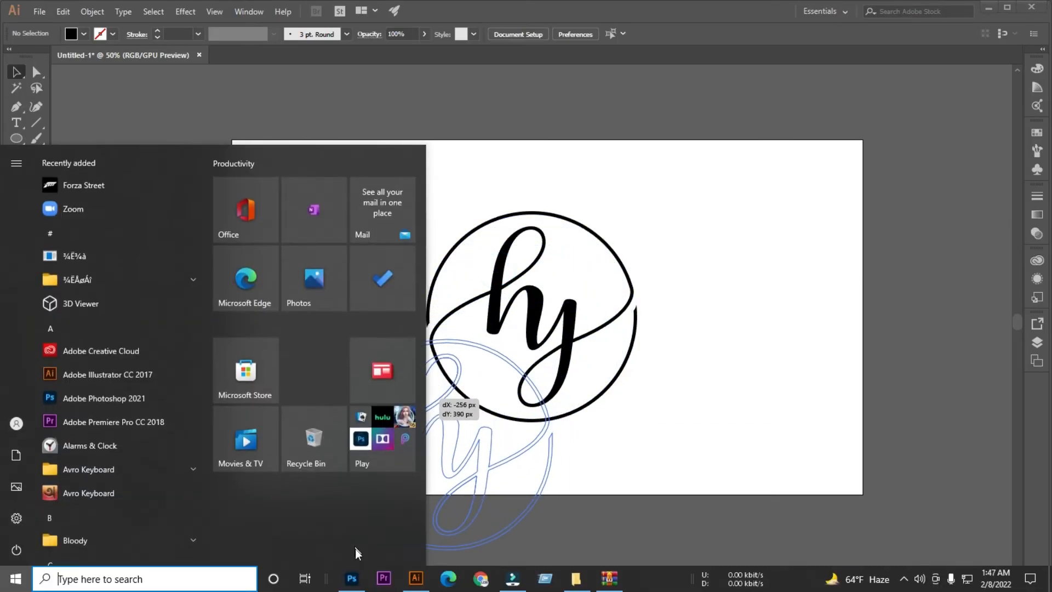
left_click_drag(354, 578, 489, 291)
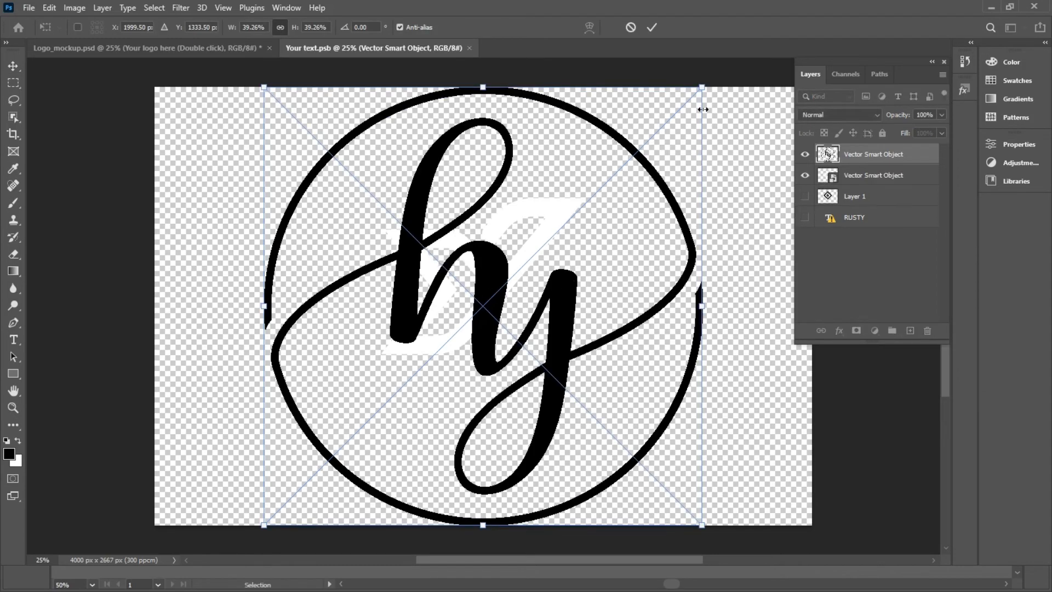
Step: Scale the monogram placed in Your text.psb to 25.40%, keep it centred, and commit the placement
left_click_drag(701, 91, 604, 307)
left_click_drag(412, 365, 493, 290)
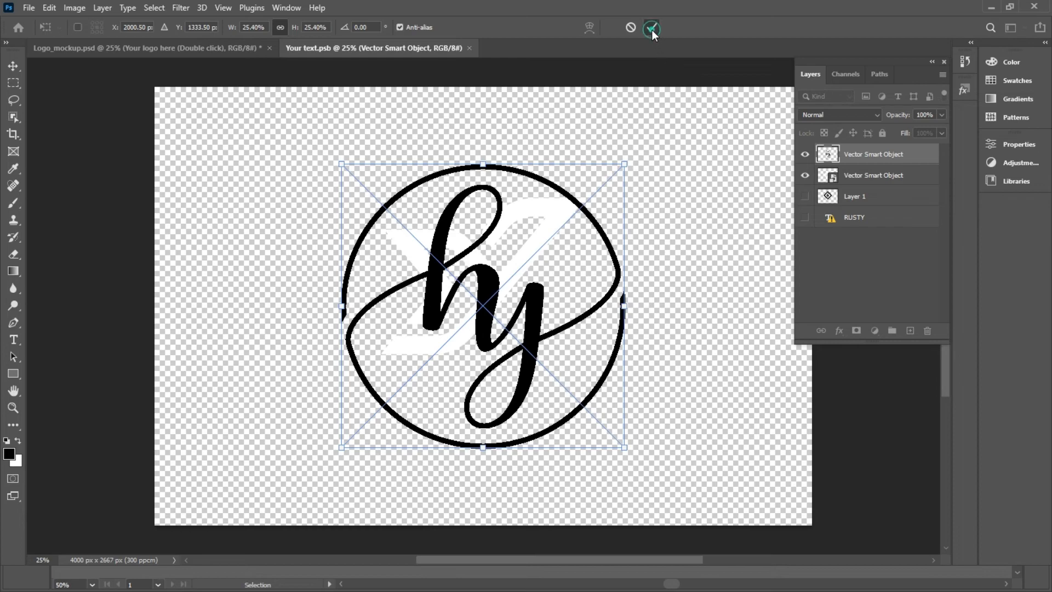
left_click(652, 27)
Step: Hide the old white logo layer, save Your text.psb, and inspect the updated monogram in Logo_mockup.psd
left_click(804, 175)
key("ctrl+s")
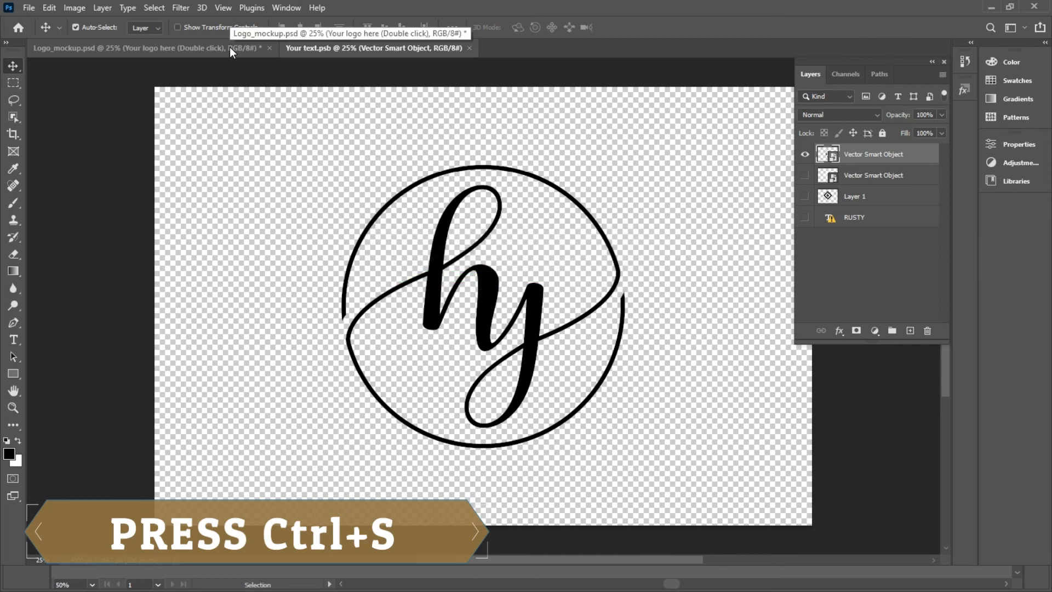
left_click(229, 47)
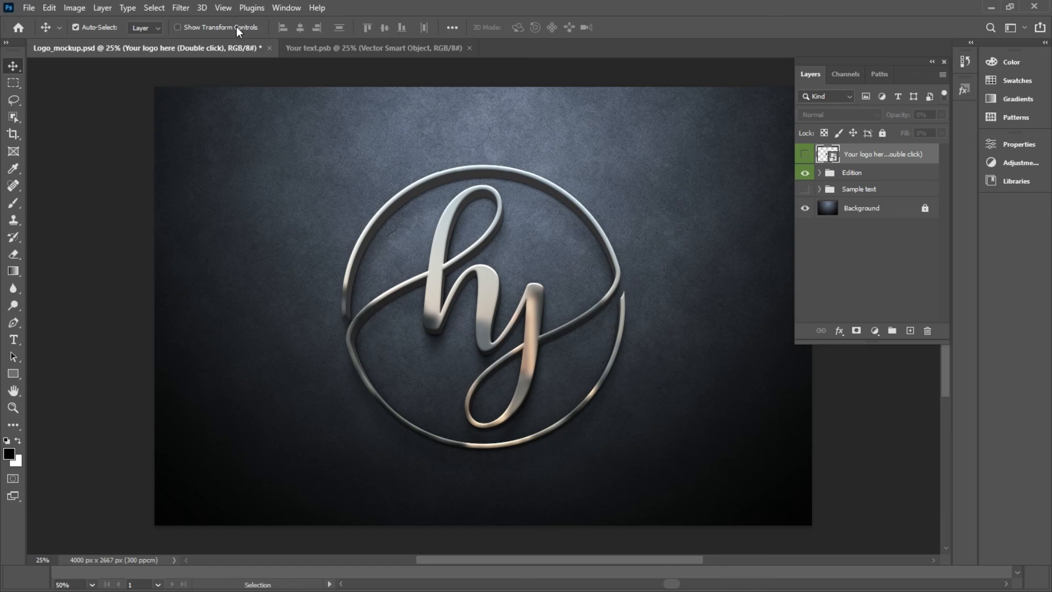
scroll(507, 203, "down", 4)
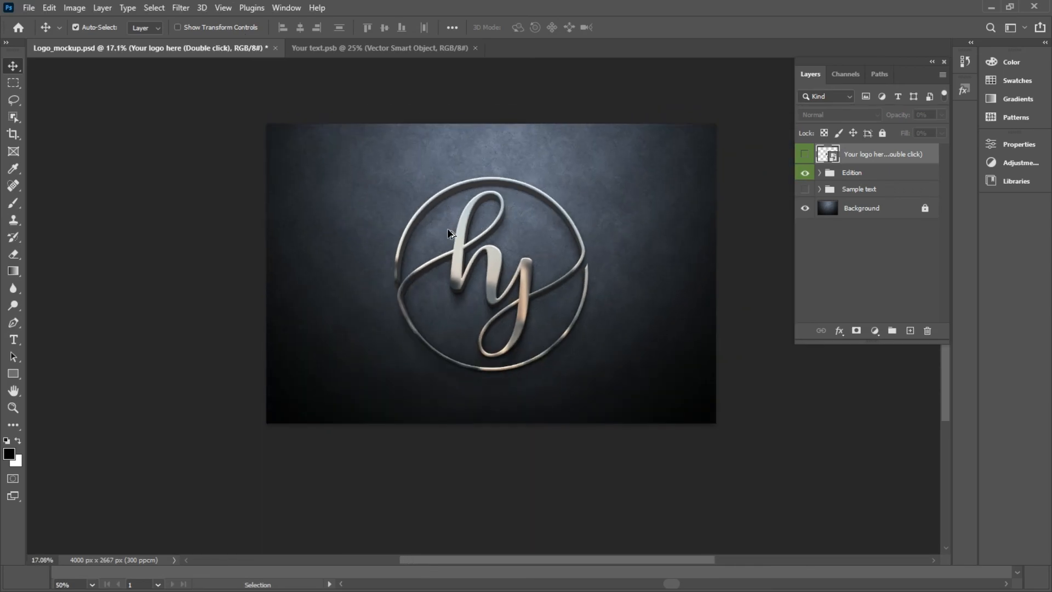
scroll(449, 232, "up", 5)
scroll(556, 247, "down", 3)
scroll(575, 251, "up", 3)
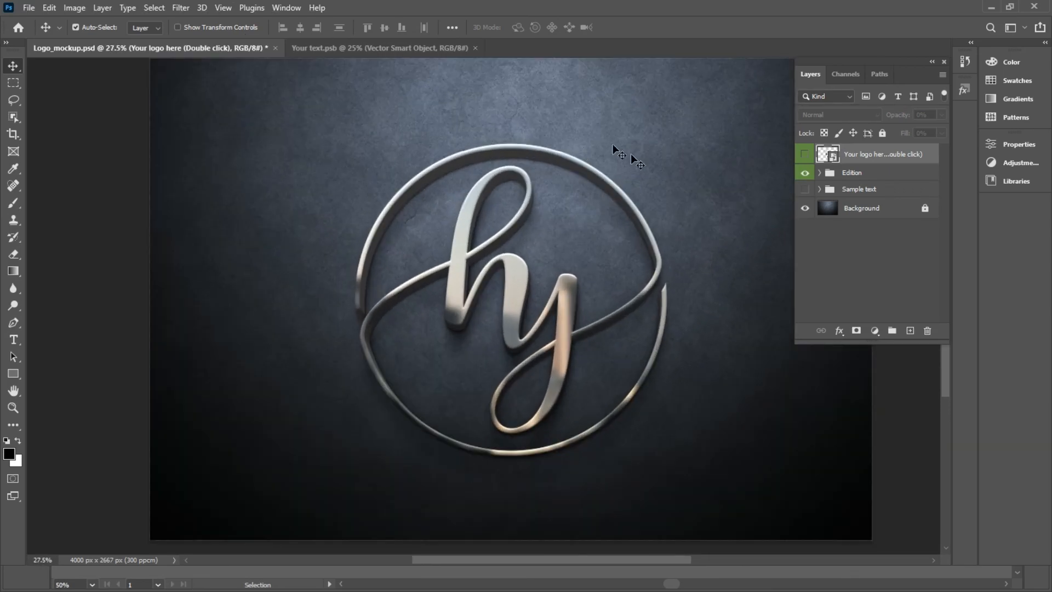